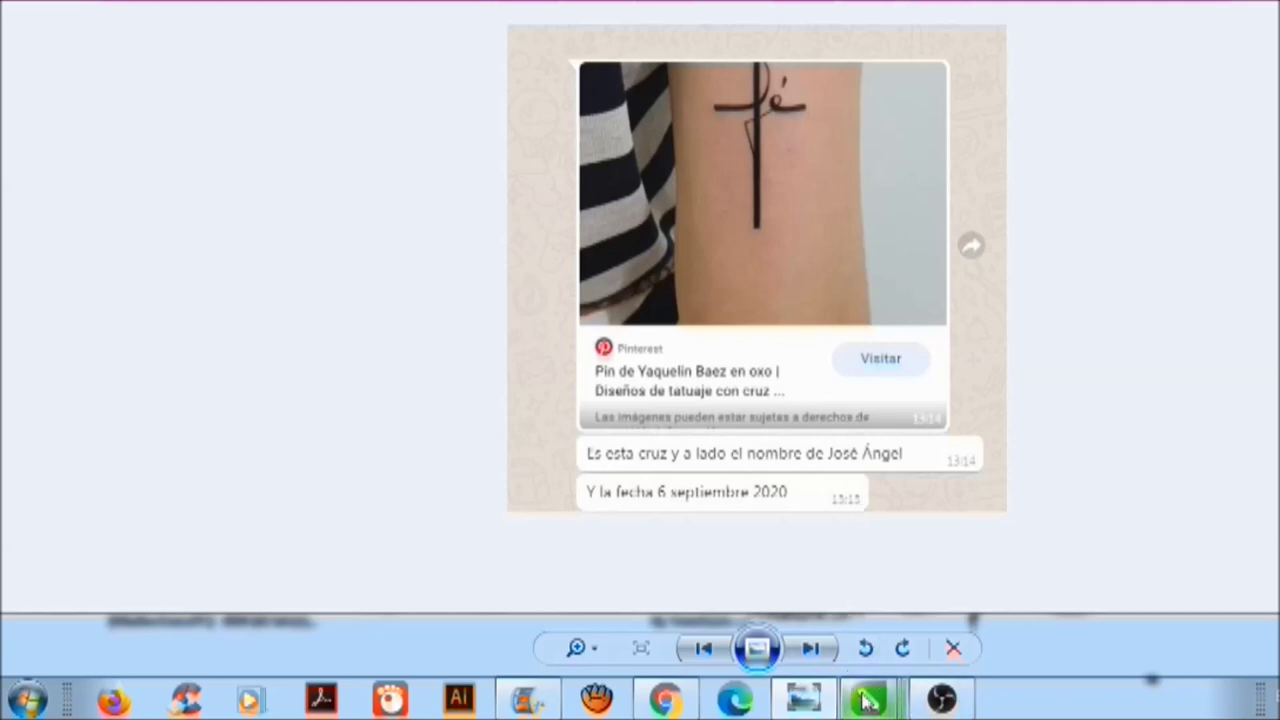
Step: Switch to CorelDRAW and show the Sin título-3 document containing the copies of the cross tattoo design
{"action": "mouse_move", "coordinate": [866, 700]}
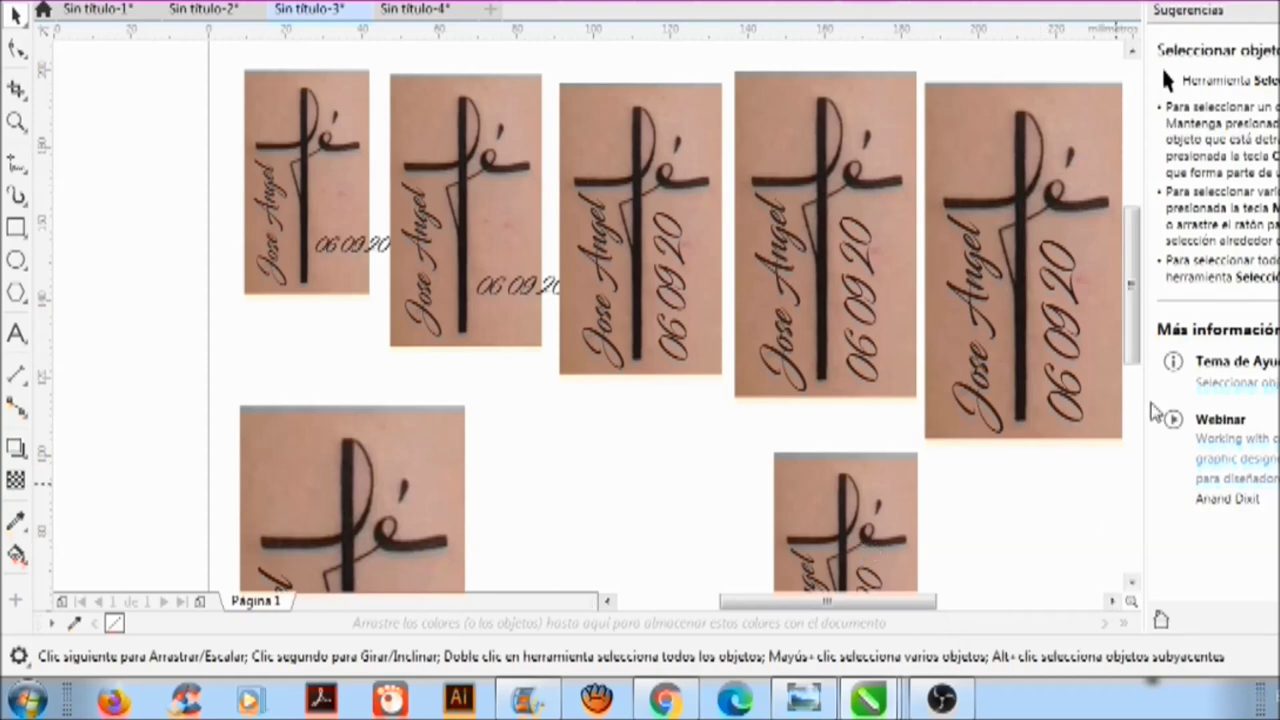
{"action": "scroll", "coordinate": [1136, 358], "scroll_direction": "up", "scroll_amount": 1}
{"action": "scroll", "coordinate": [1136, 358], "scroll_direction": "down", "scroll_amount": 2}
{"action": "scroll", "coordinate": [1136, 358], "scroll_direction": "up", "scroll_amount": 2}
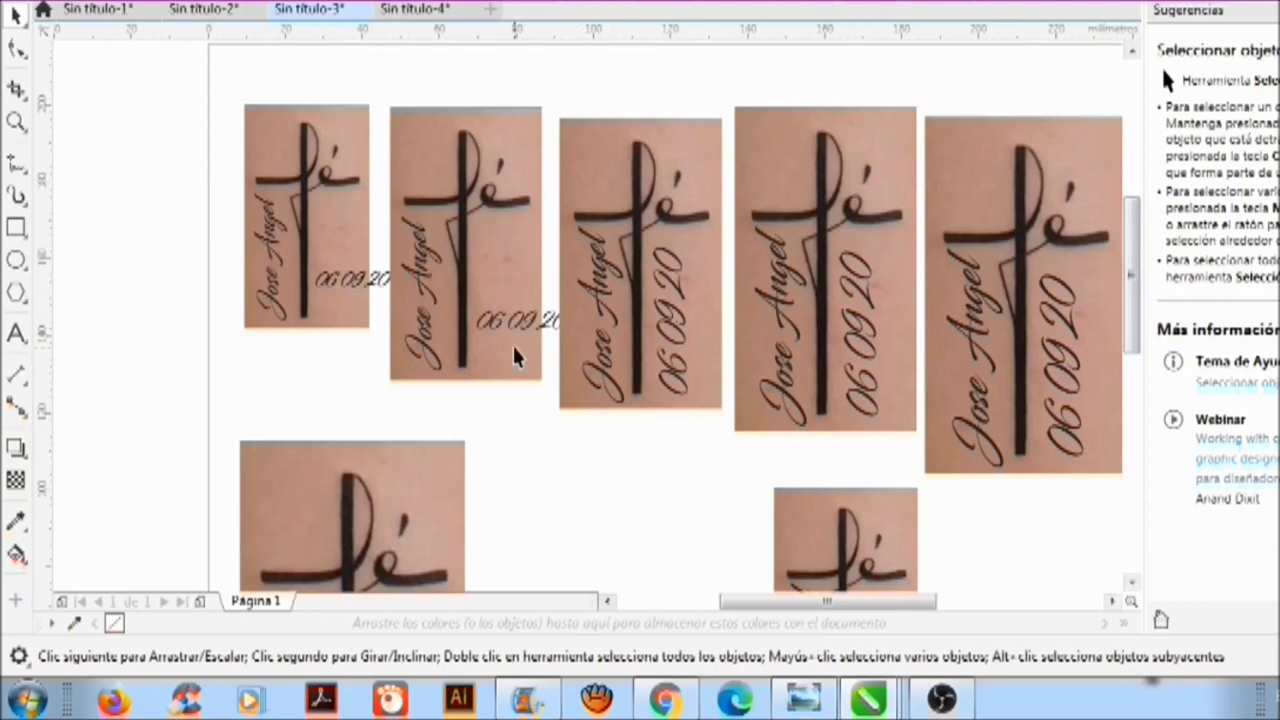
Step: Move the smallest cross design in the upper row away from its neighbouring copy
{"action": "left_click", "coordinate": [328, 256]}
{"action": "key", "text": "Left"}
{"action": "key", "text": "Left"}
{"action": "left_click_drag", "start_coordinate": [330, 256], "coordinate": [291, 244]}
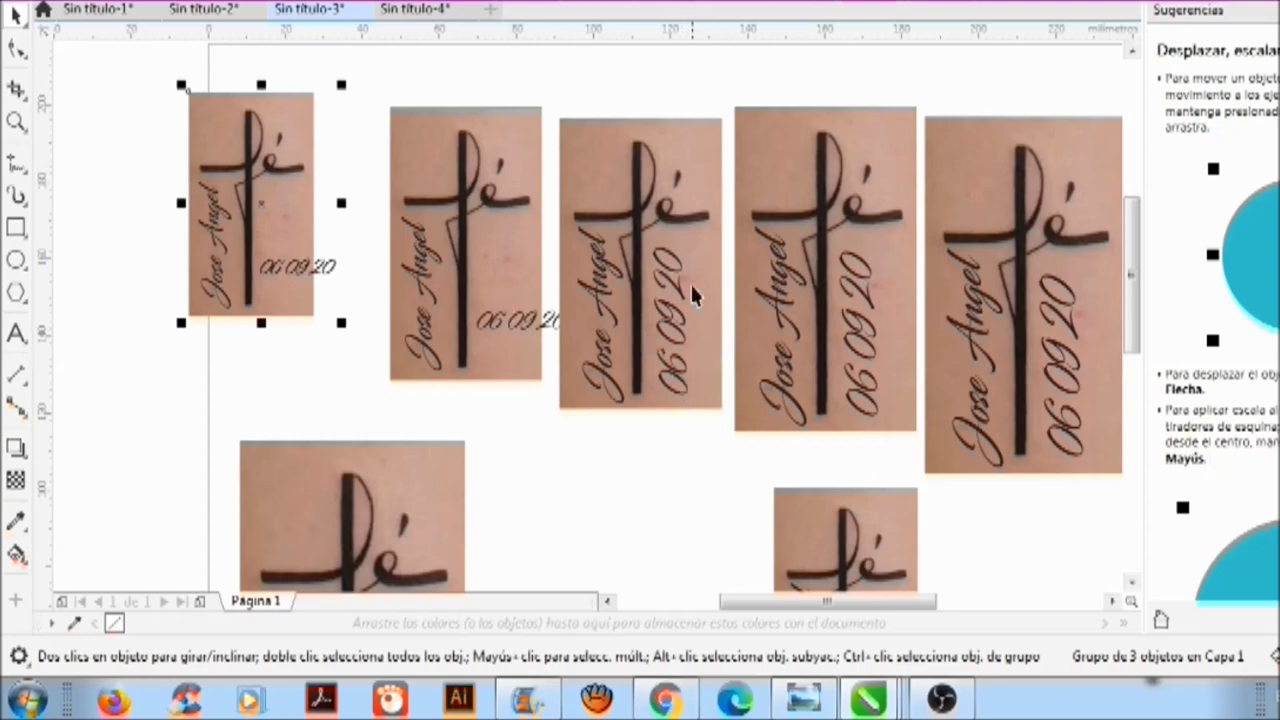
Step: Delete the two small designs with horizontal dates and move the large lower design up into their place
{"action": "left_click", "coordinate": [476, 350]}
{"action": "key", "text": "Delete"}
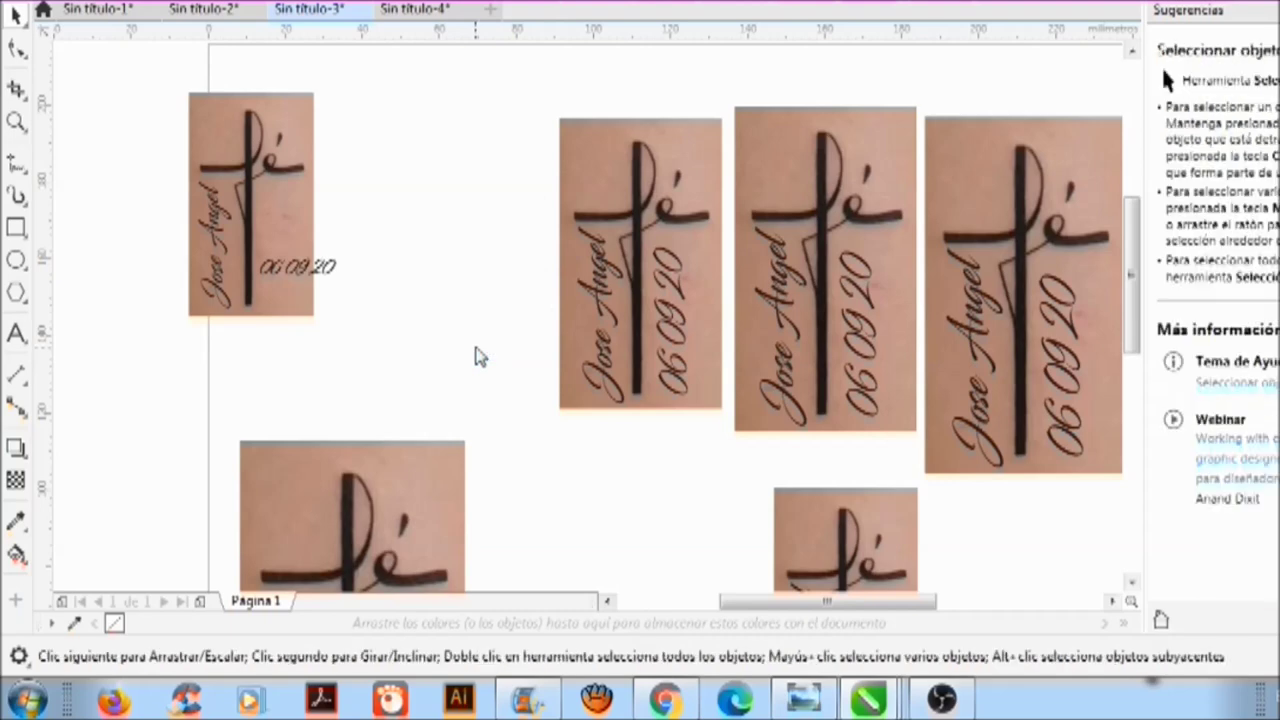
{"action": "left_click", "coordinate": [265, 253]}
{"action": "left_click", "coordinate": [265, 253]}
{"action": "key", "text": "Delete"}
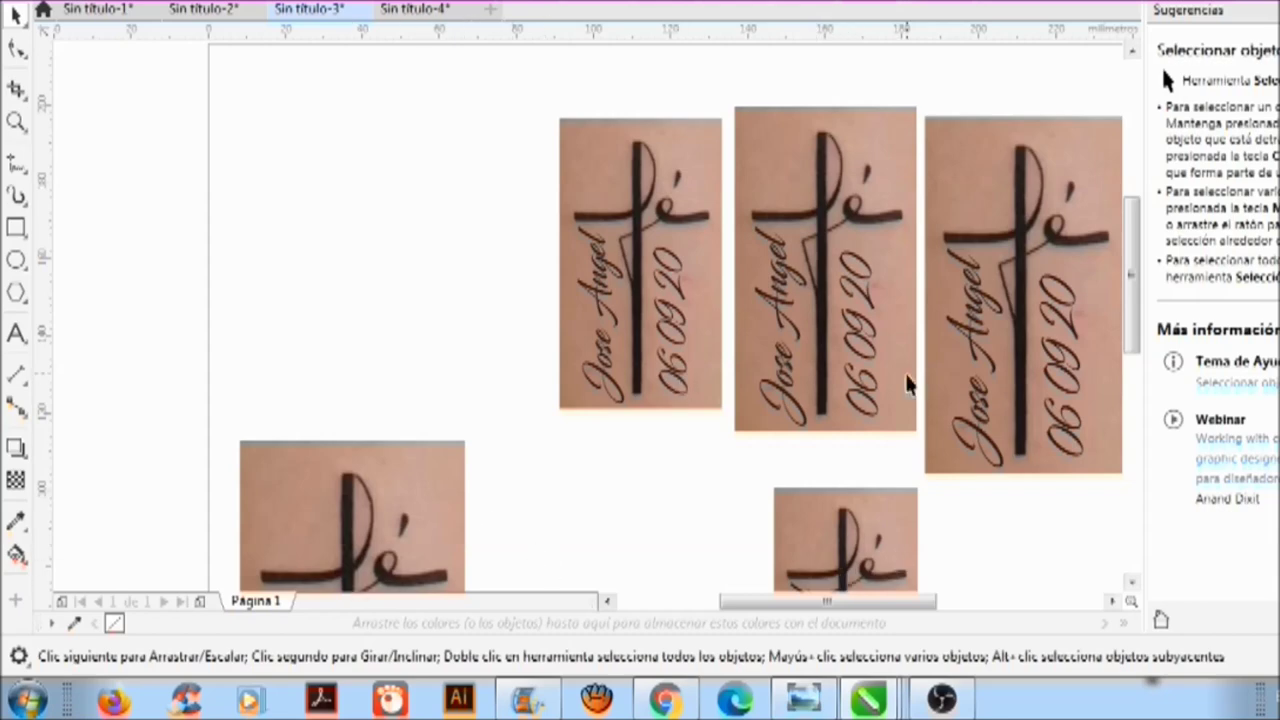
{"action": "left_click", "coordinate": [398, 532]}
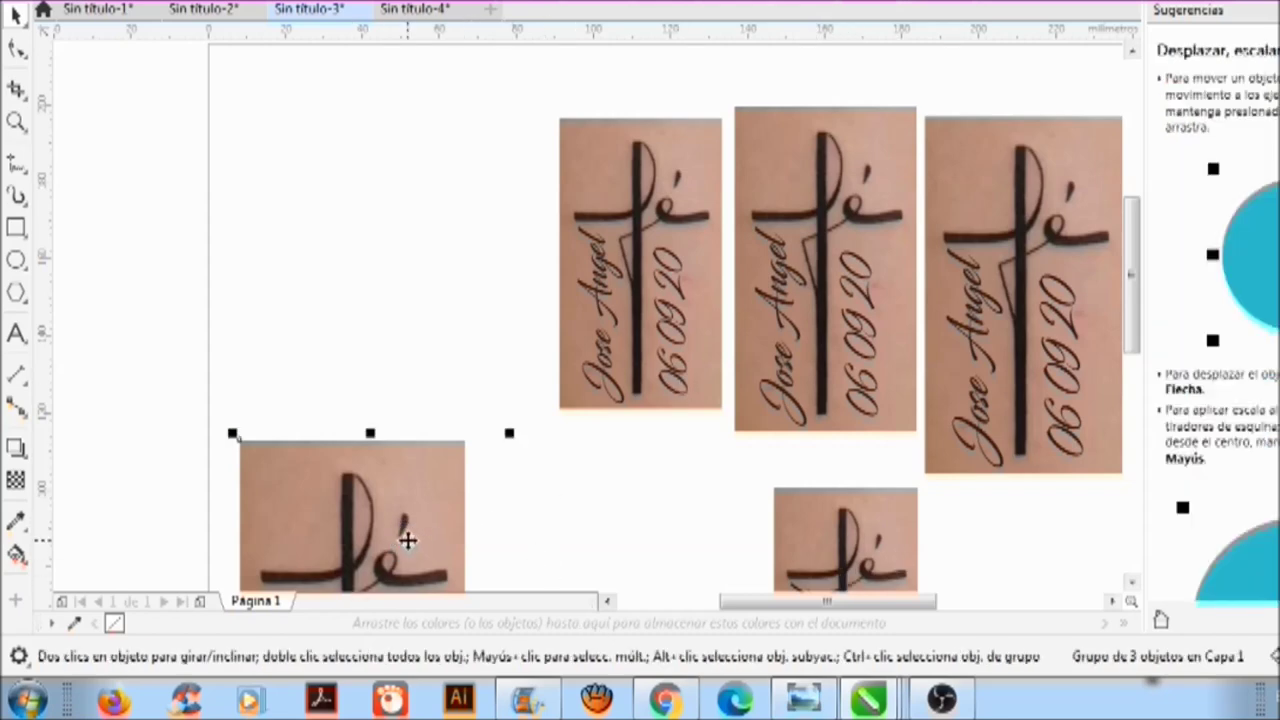
{"action": "left_click_drag", "start_coordinate": [372, 560], "coordinate": [379, 261]}
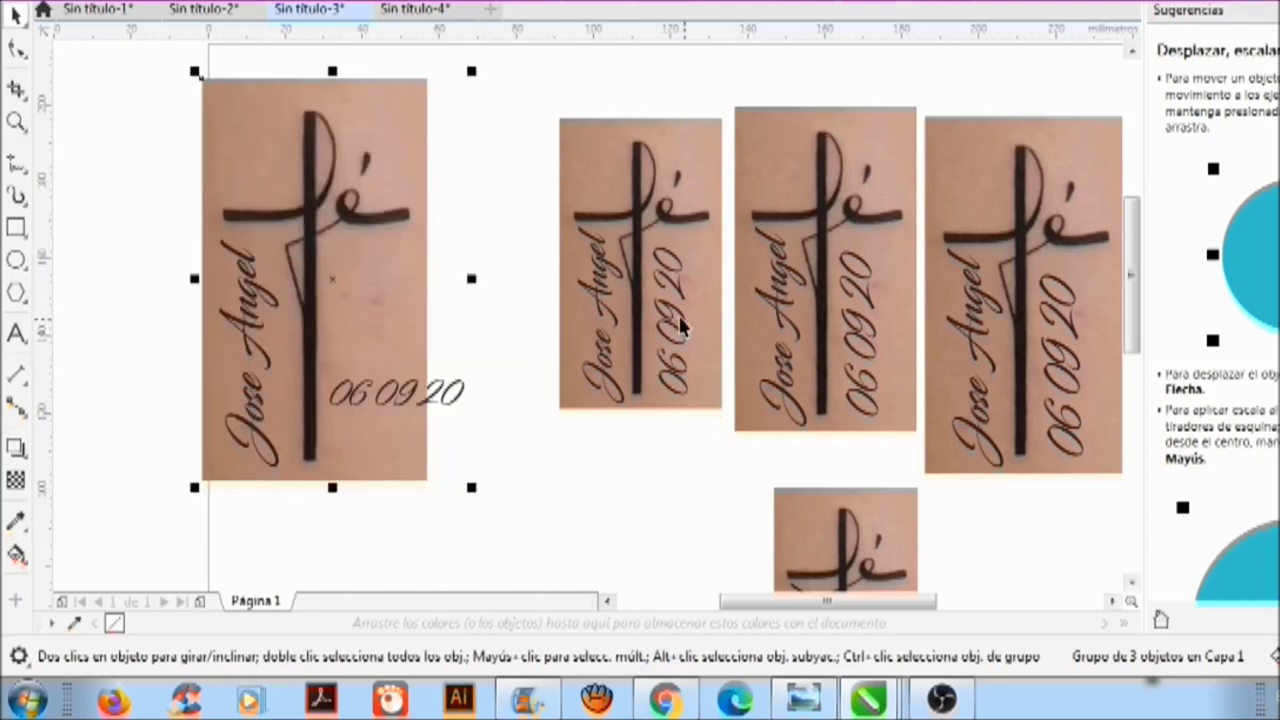
Step: Delete the three remaining copies in the upper row and the small copy below, keeping only the large design
{"action": "left_click", "coordinate": [697, 370]}
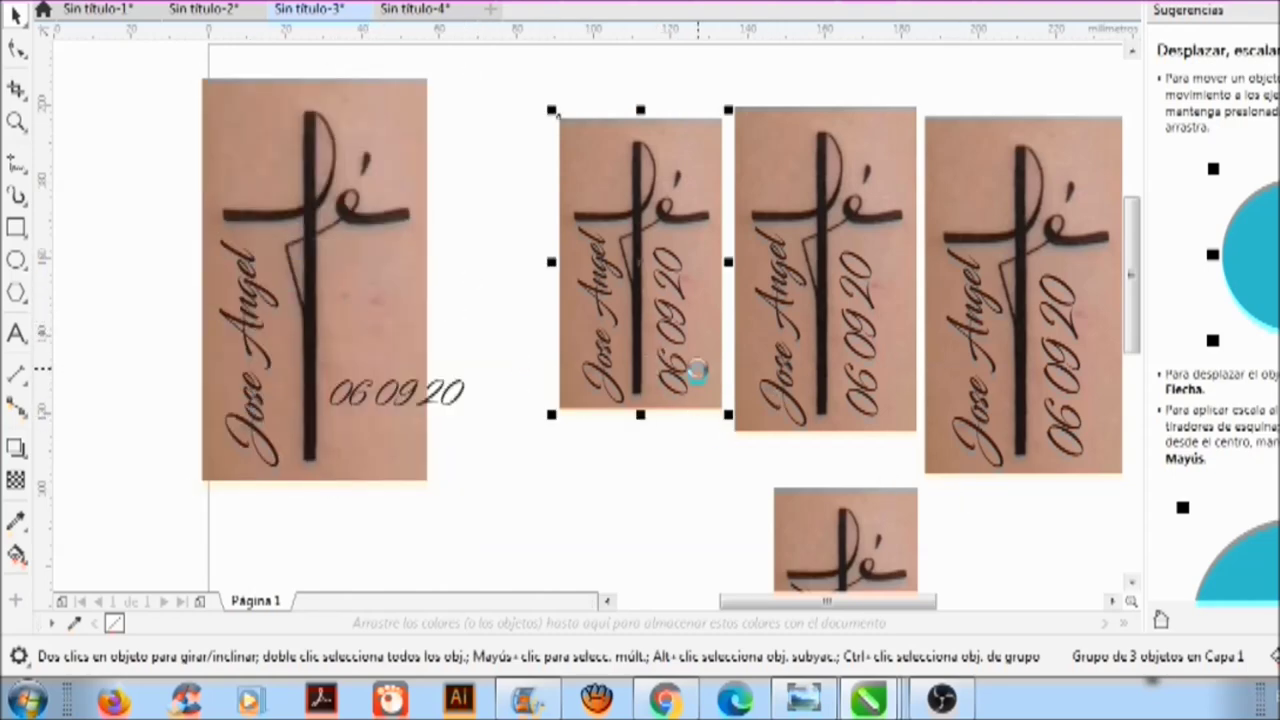
{"action": "key", "text": "Delete"}
{"action": "left_click", "coordinate": [771, 398]}
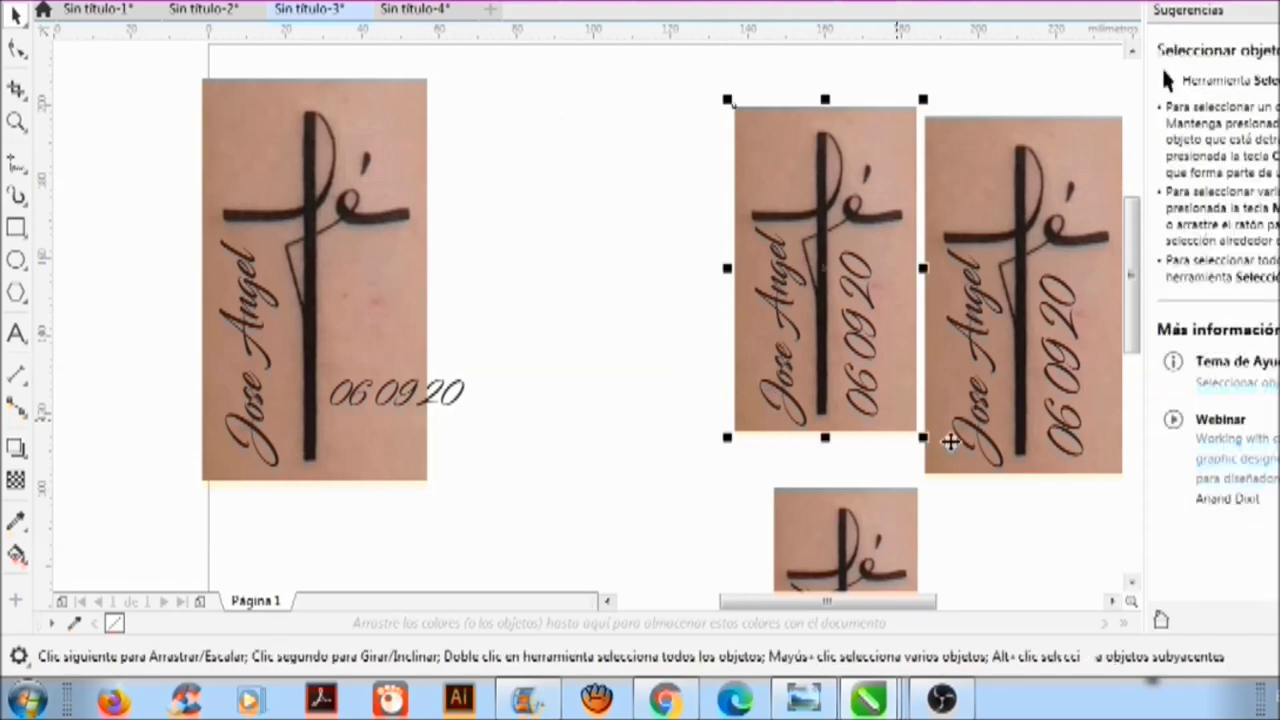
{"action": "key", "text": "Delete"}
{"action": "left_click", "coordinate": [1021, 447]}
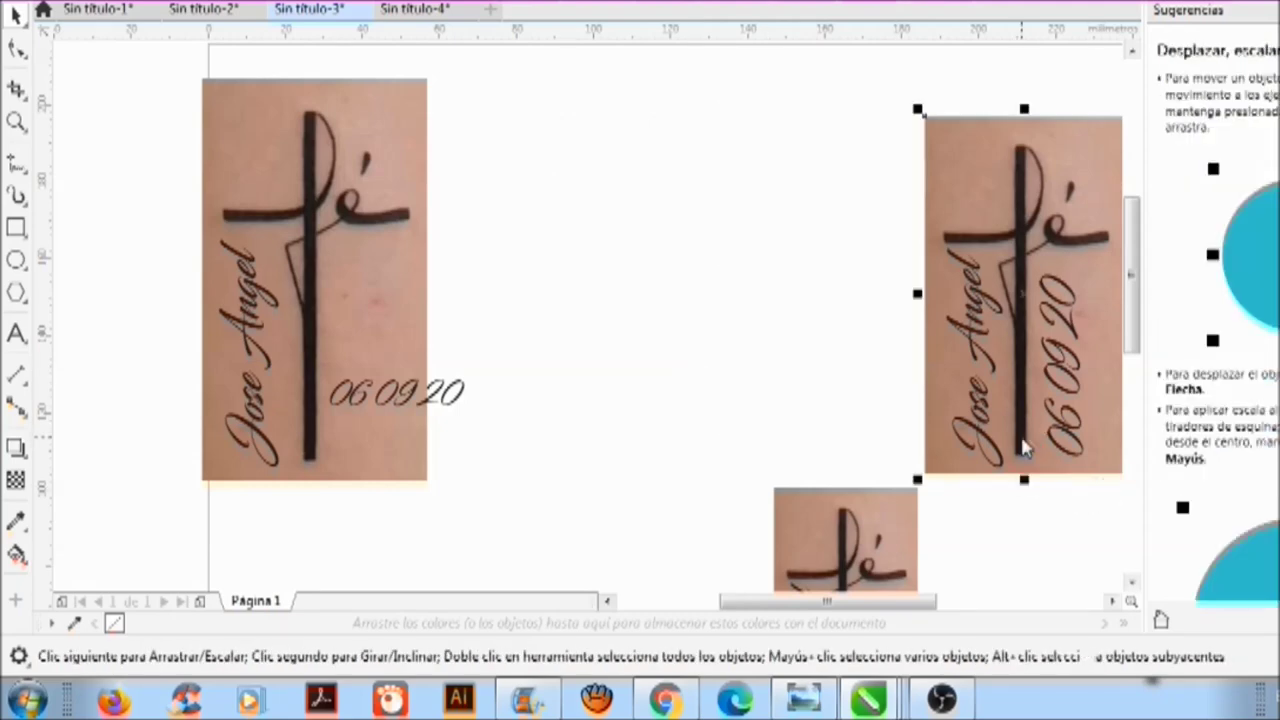
{"action": "key", "text": "Delete"}
{"action": "left_click", "coordinate": [812, 582]}
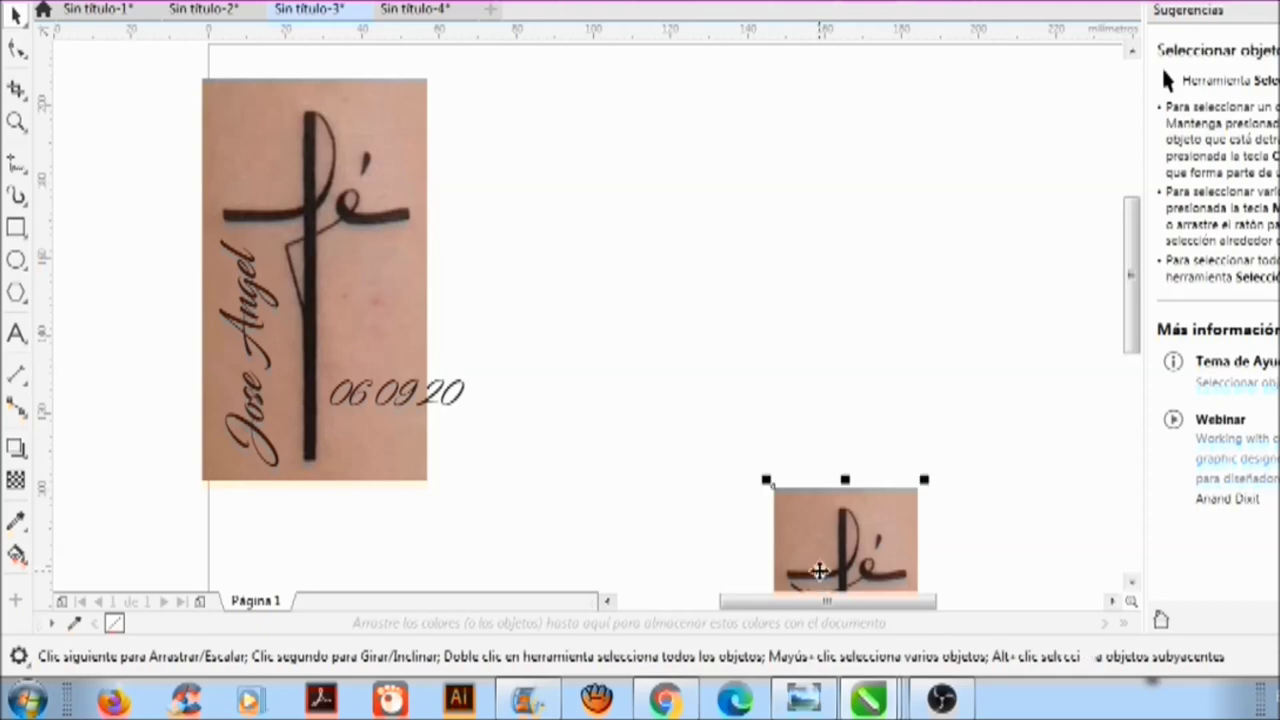
{"action": "key", "text": "Delete"}
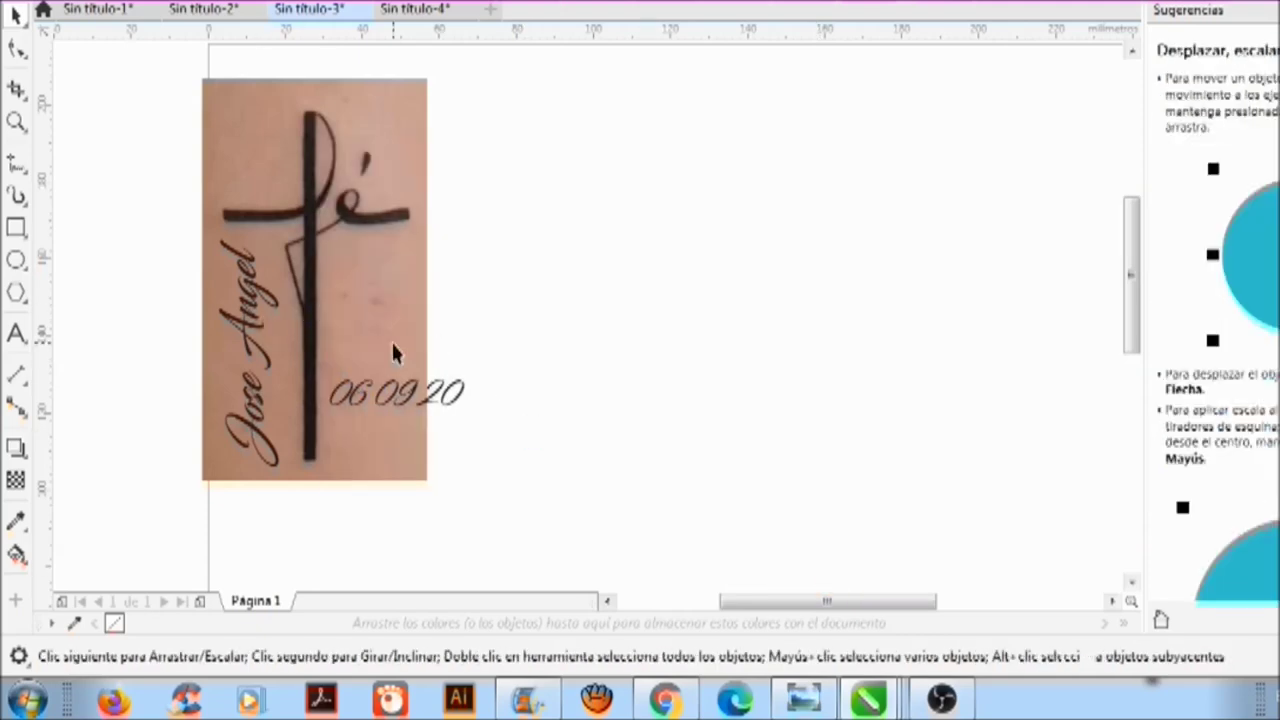
Step: Reposition the remaining cross design near the middle of the visible page area
{"action": "left_click_drag", "start_coordinate": [325, 298], "coordinate": [553, 420]}
{"action": "left_click", "coordinate": [560, 412]}
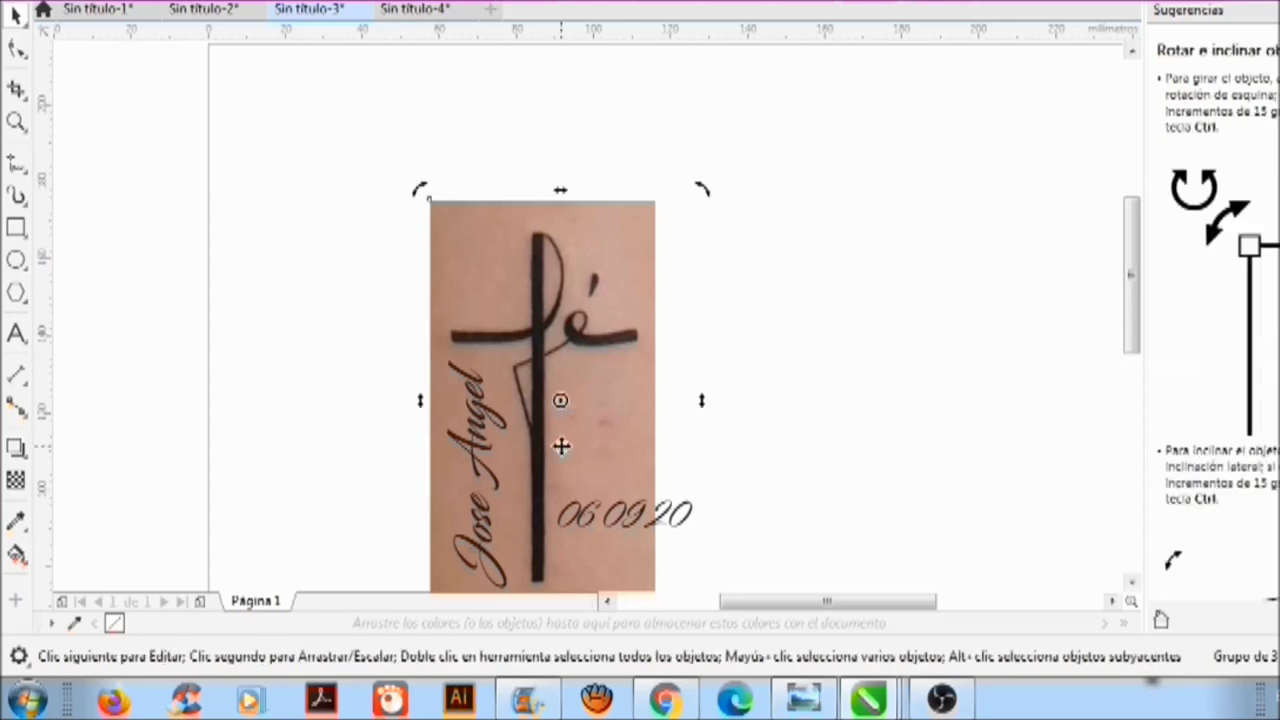
{"action": "left_click_drag", "start_coordinate": [561, 432], "coordinate": [603, 305]}
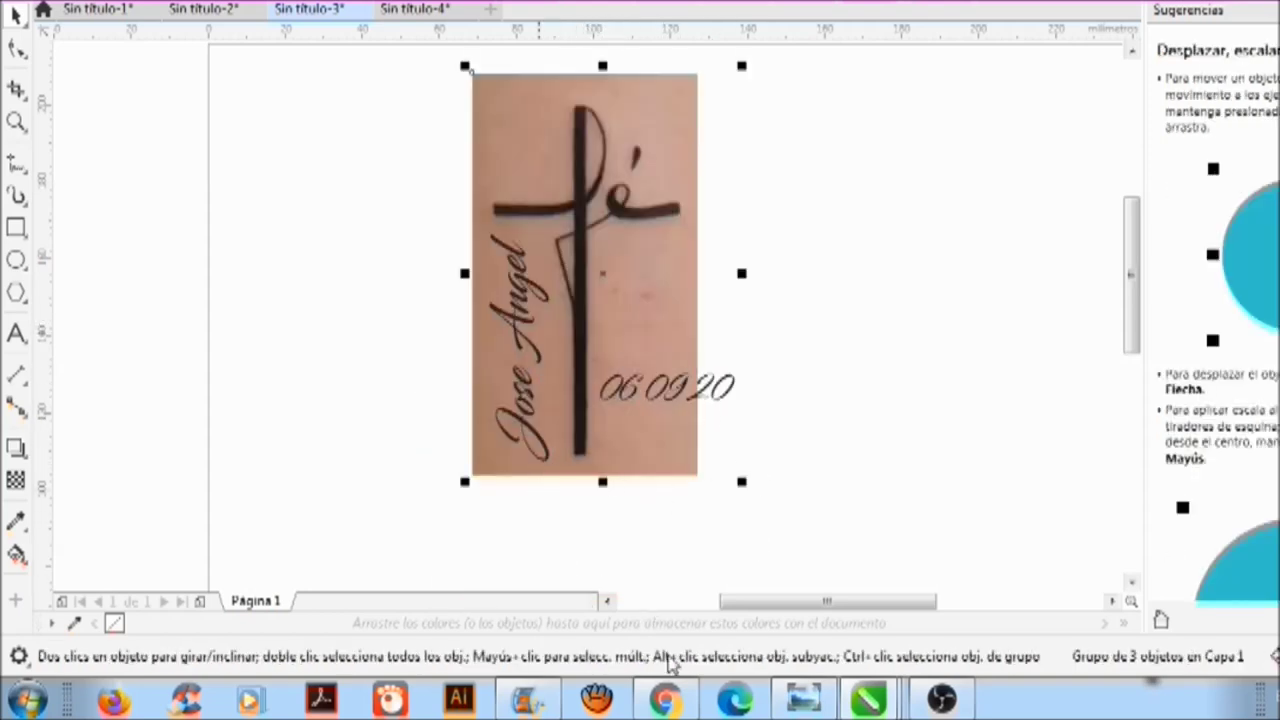
{"action": "left_click_drag", "start_coordinate": [609, 286], "coordinate": [616, 329]}
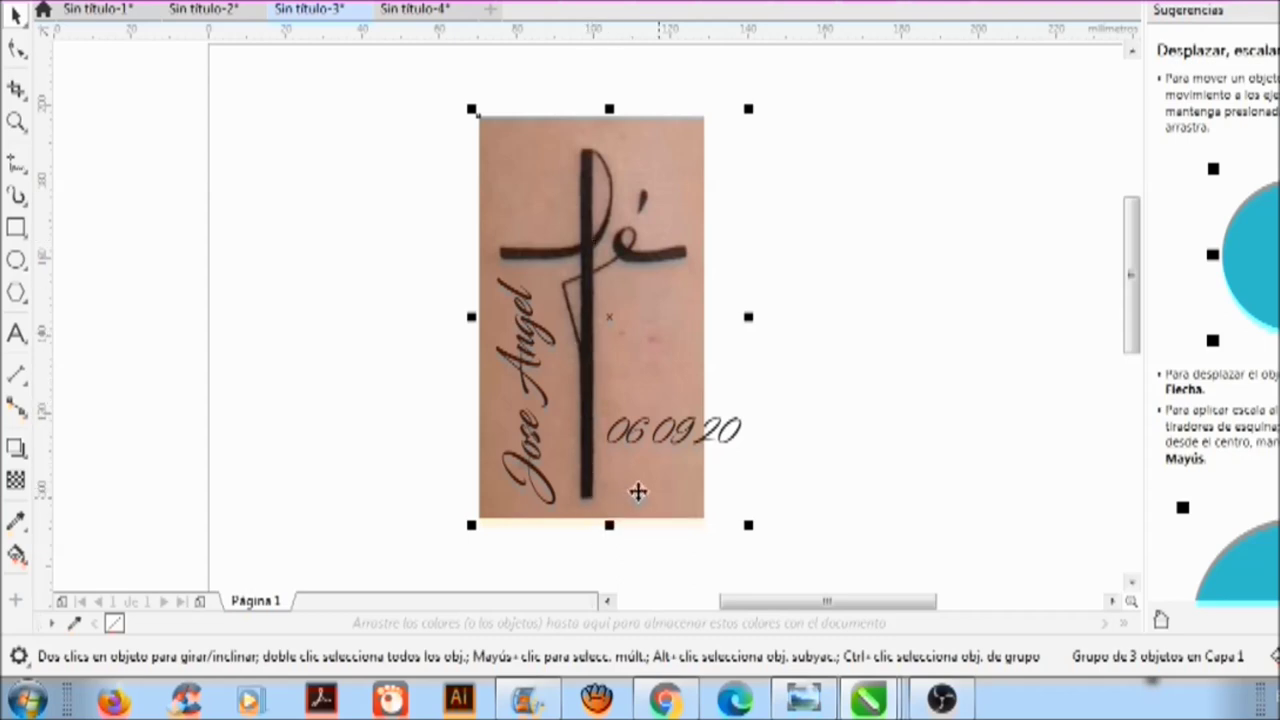
Step: Ungroup the cross design into its photo, name text and date text
{"action": "left_click", "coordinate": [640, 436]}
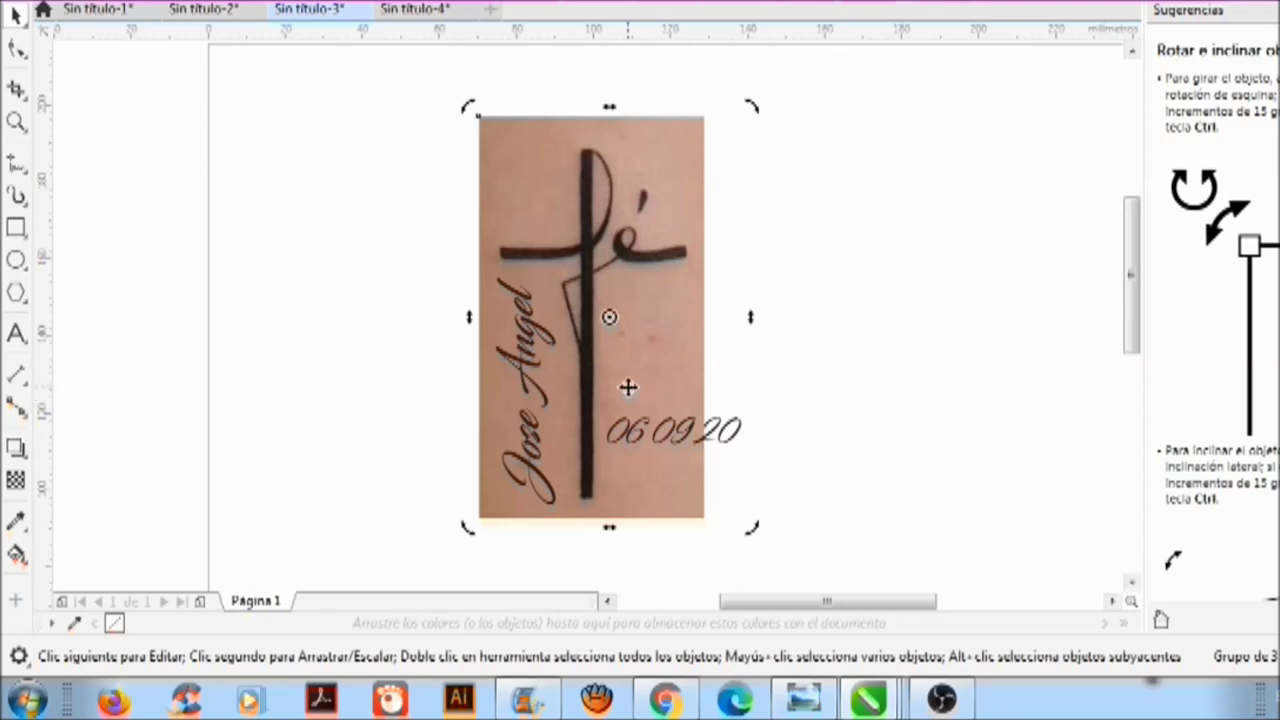
{"action": "left_click", "coordinate": [538, 447]}
{"action": "left_click_drag", "start_coordinate": [293, 84], "coordinate": [1150, 383]}
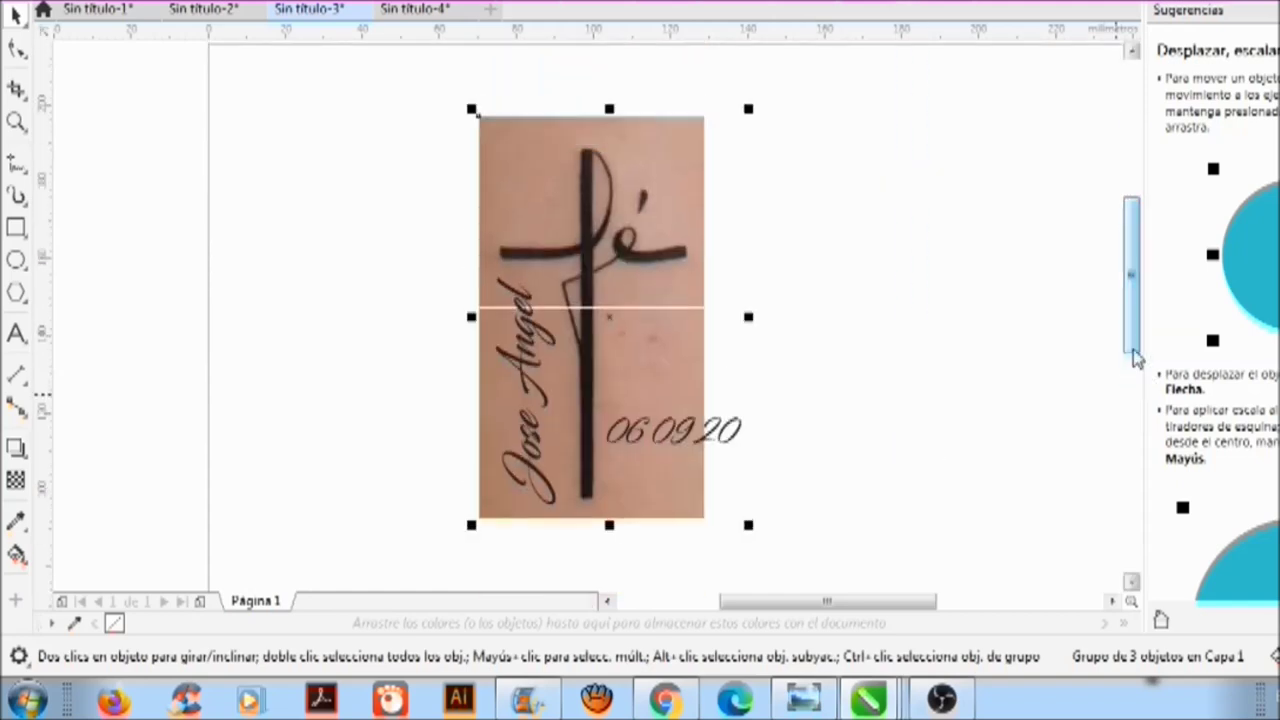
{"action": "left_click_drag", "start_coordinate": [343, 77], "coordinate": [1043, 609]}
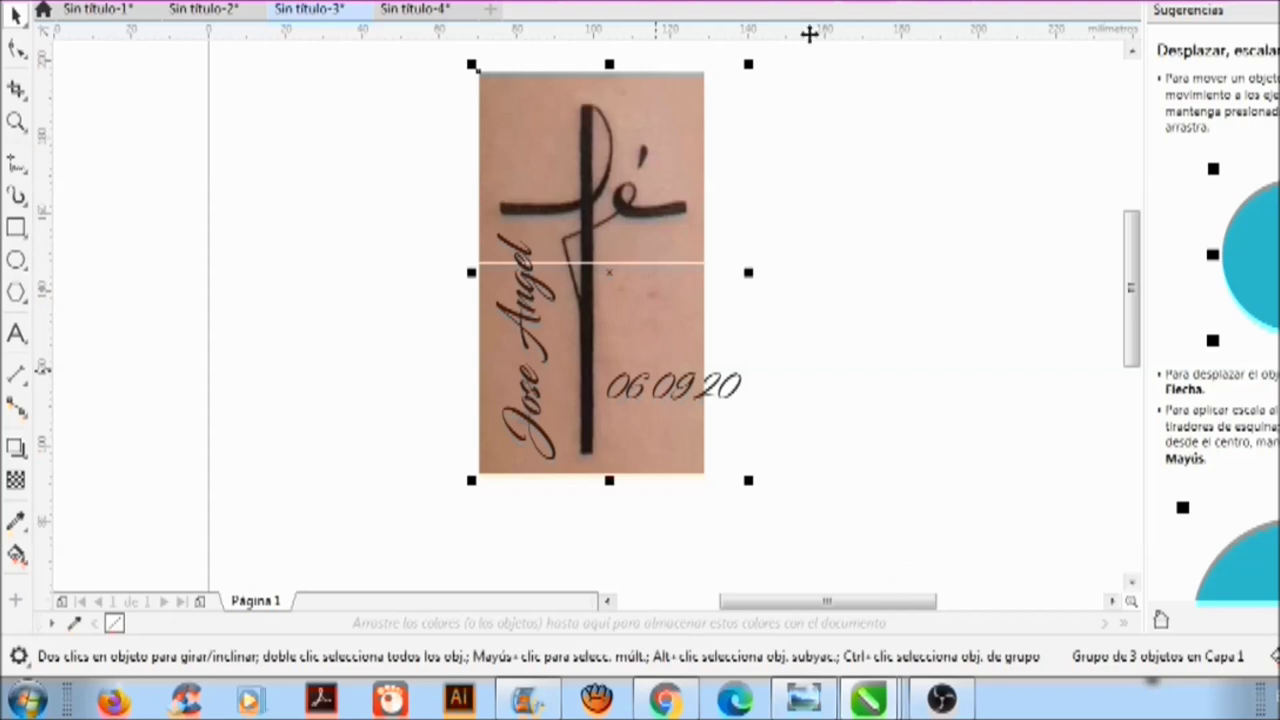
{"action": "key", "text": "shift+F10"}
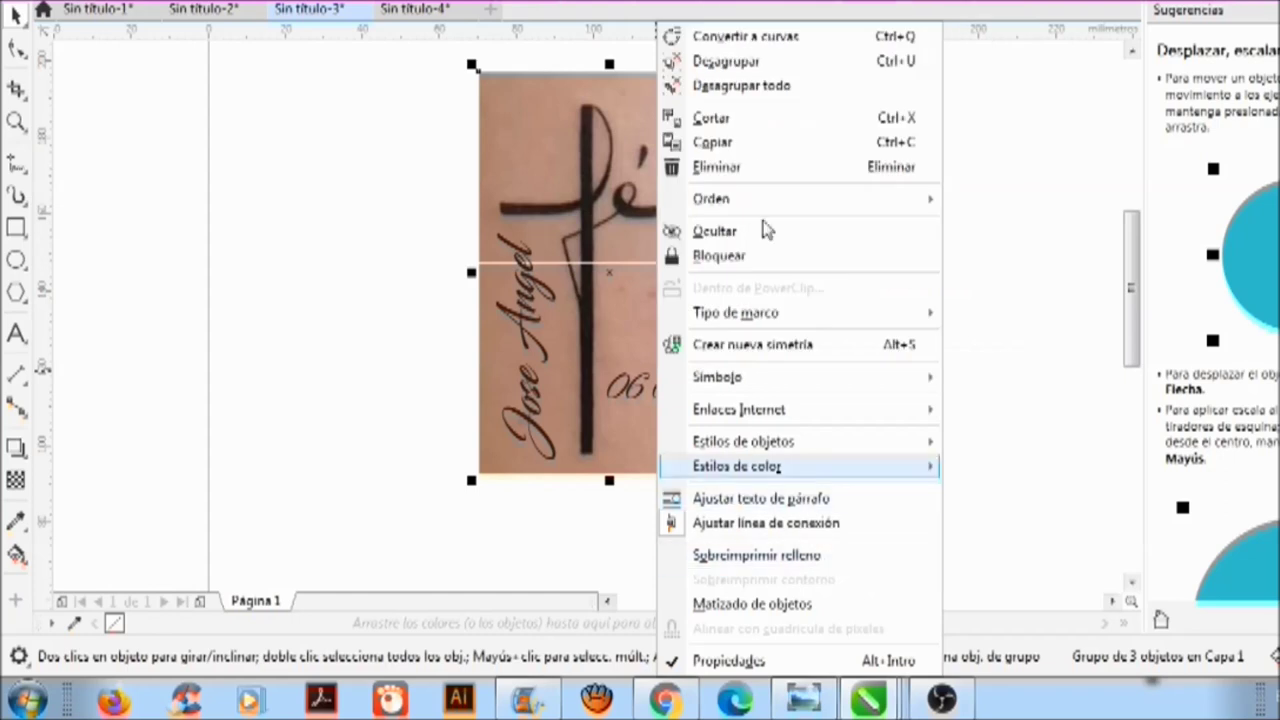
{"action": "left_click", "coordinate": [734, 64]}
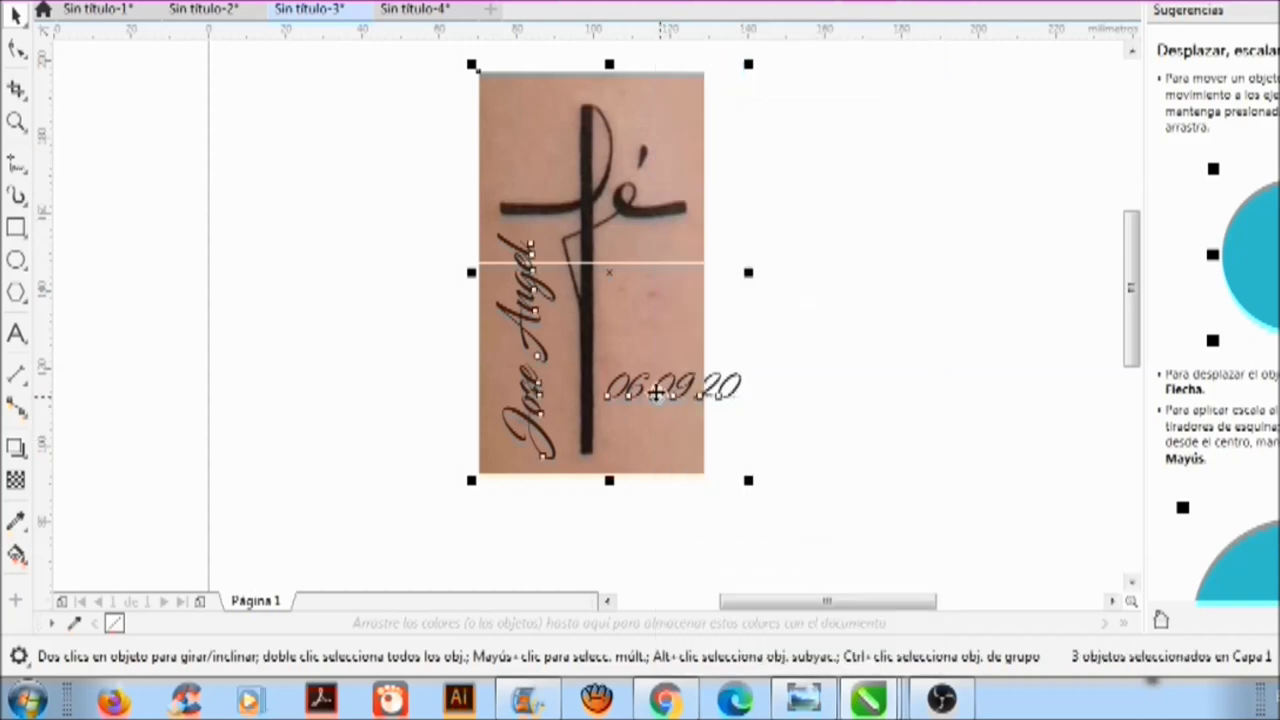
Step: Shift the ungrouped objects to the right, and pull the cross photo back to the left, clear of both texts
{"action": "left_click_drag", "start_coordinate": [651, 397], "coordinate": [879, 387]}
{"action": "left_click", "coordinate": [563, 473]}
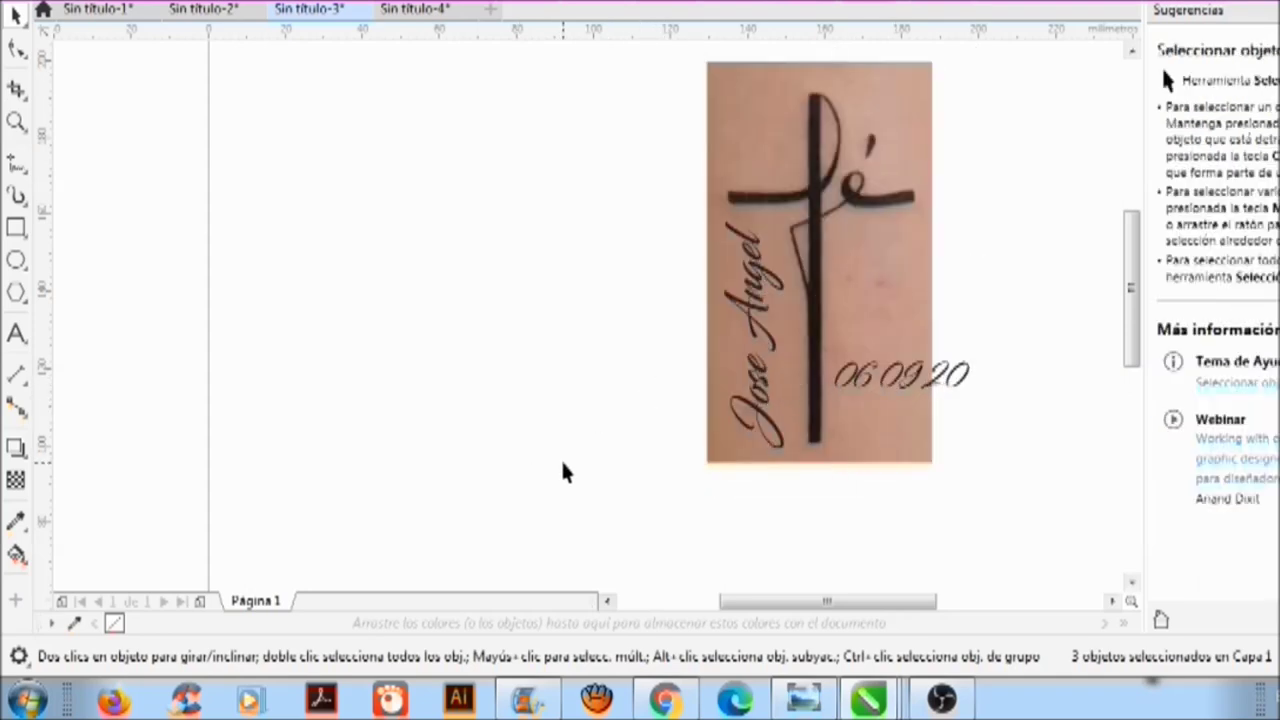
{"action": "left_click", "coordinate": [763, 149]}
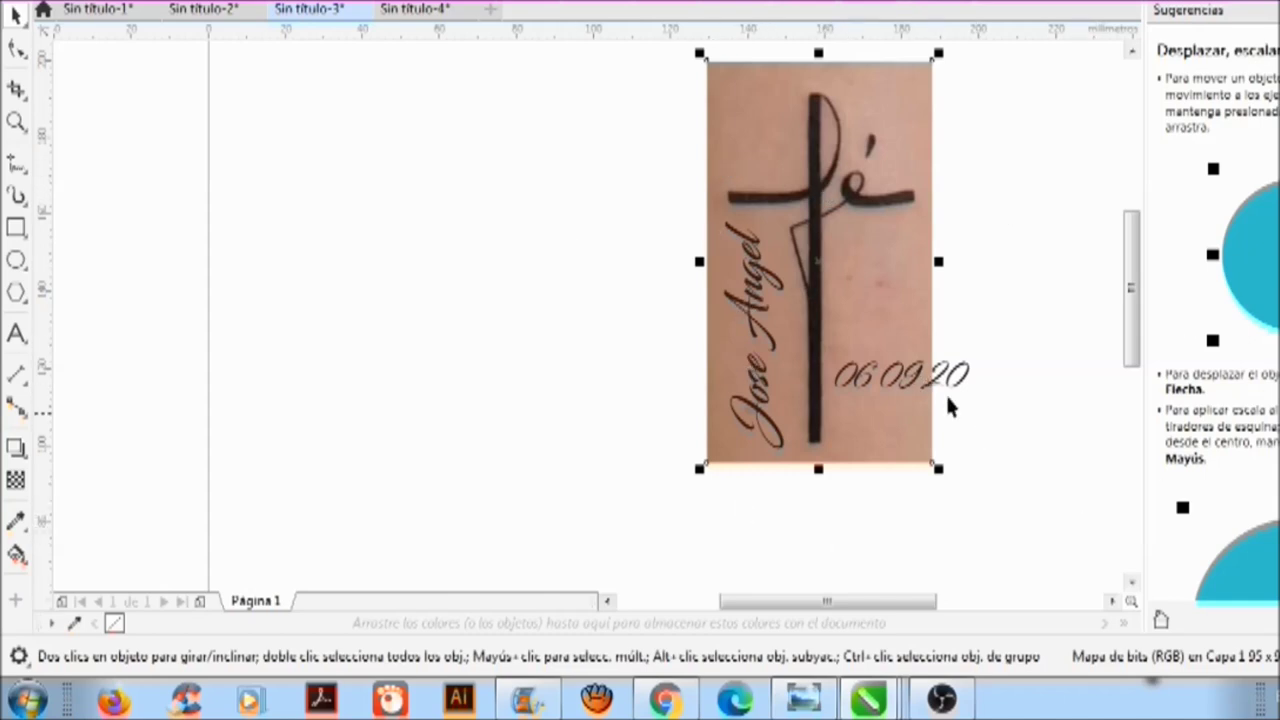
{"action": "left_click_drag", "start_coordinate": [780, 143], "coordinate": [545, 133]}
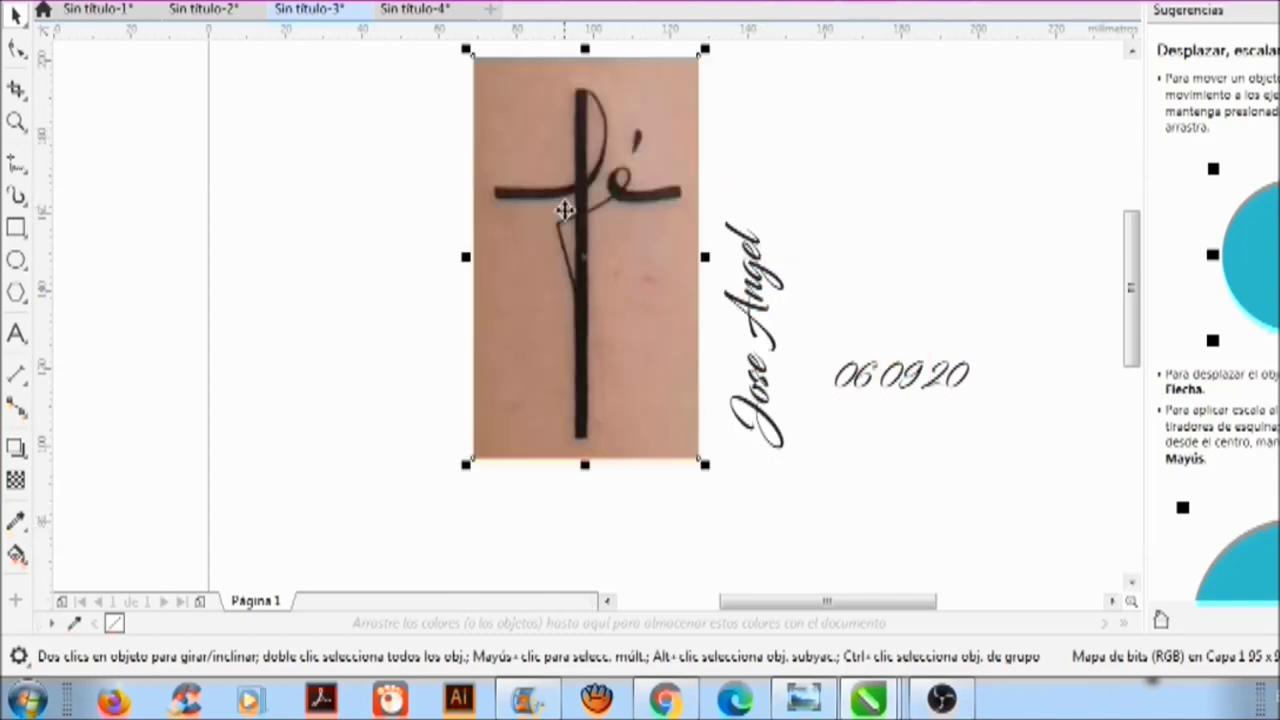
{"action": "left_click_drag", "start_coordinate": [566, 217], "coordinate": [497, 222]}
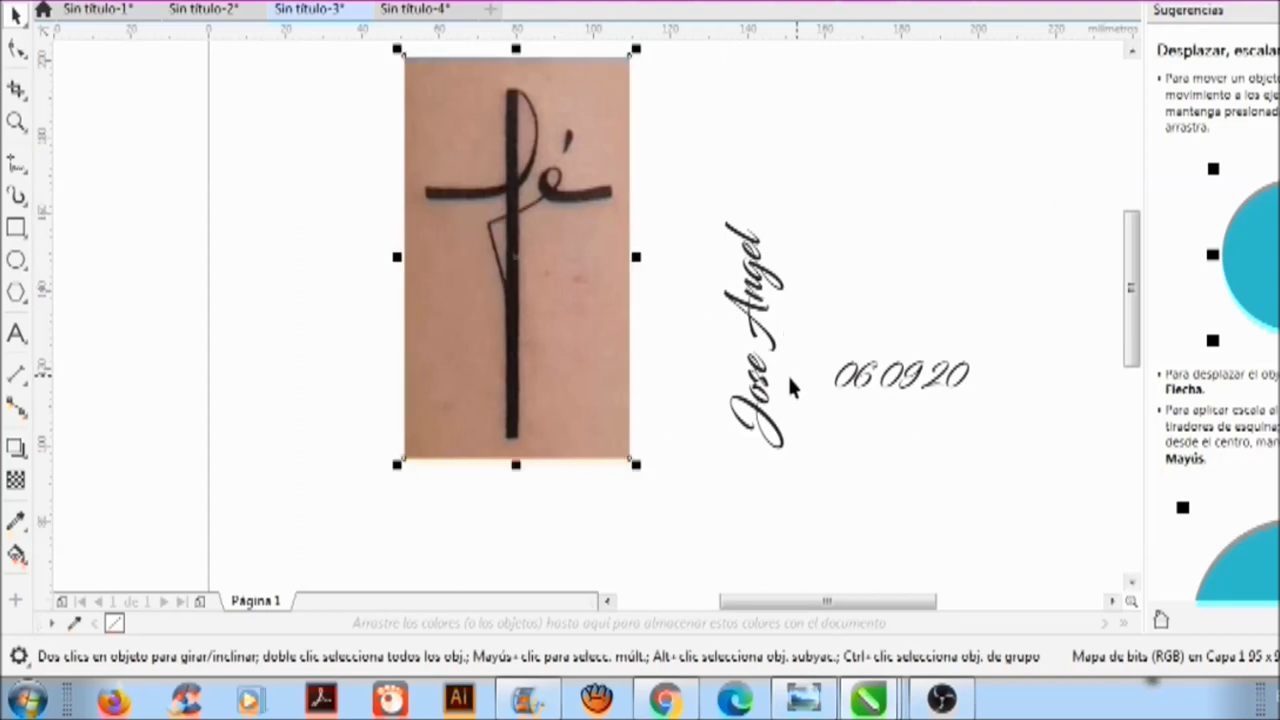
{"action": "left_click_drag", "start_coordinate": [586, 294], "coordinate": [511, 298]}
{"action": "left_click", "coordinate": [707, 349]}
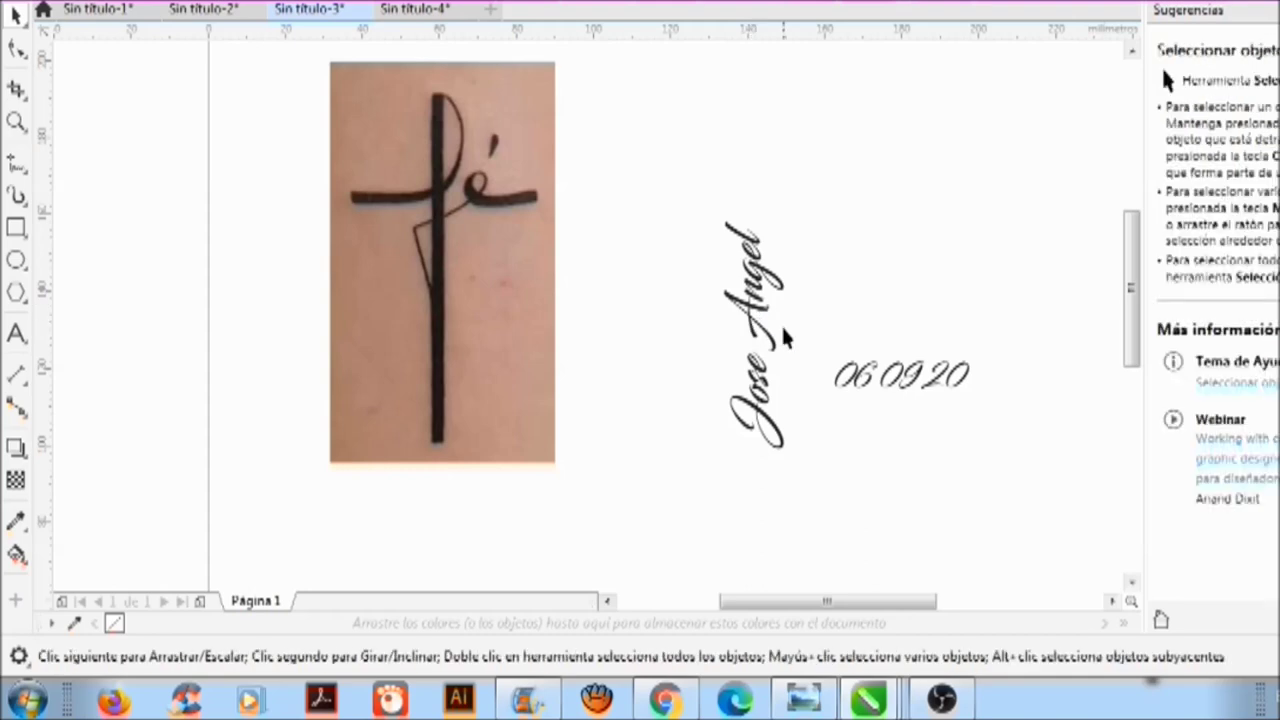
Step: Rotate the vertical name text to horizontal and place it above the date, beside the upper part of the photo
{"action": "left_click", "coordinate": [760, 295]}
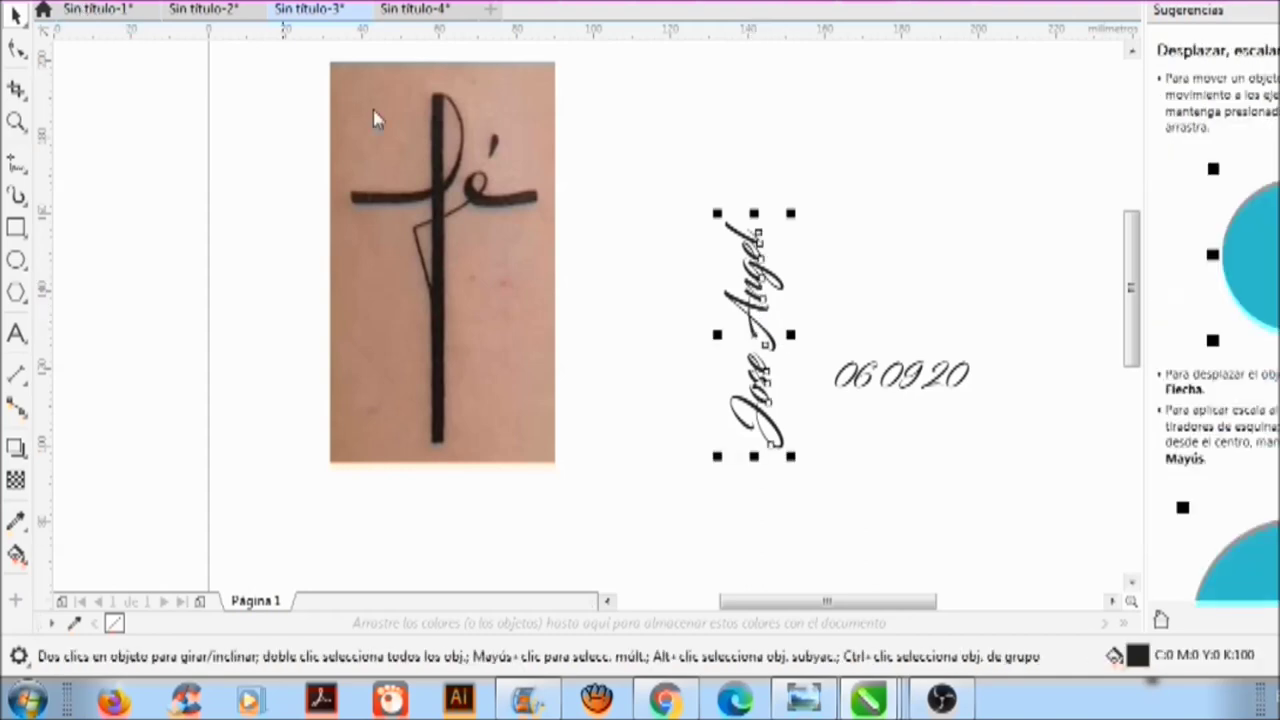
{"action": "left_click", "coordinate": [752, 356]}
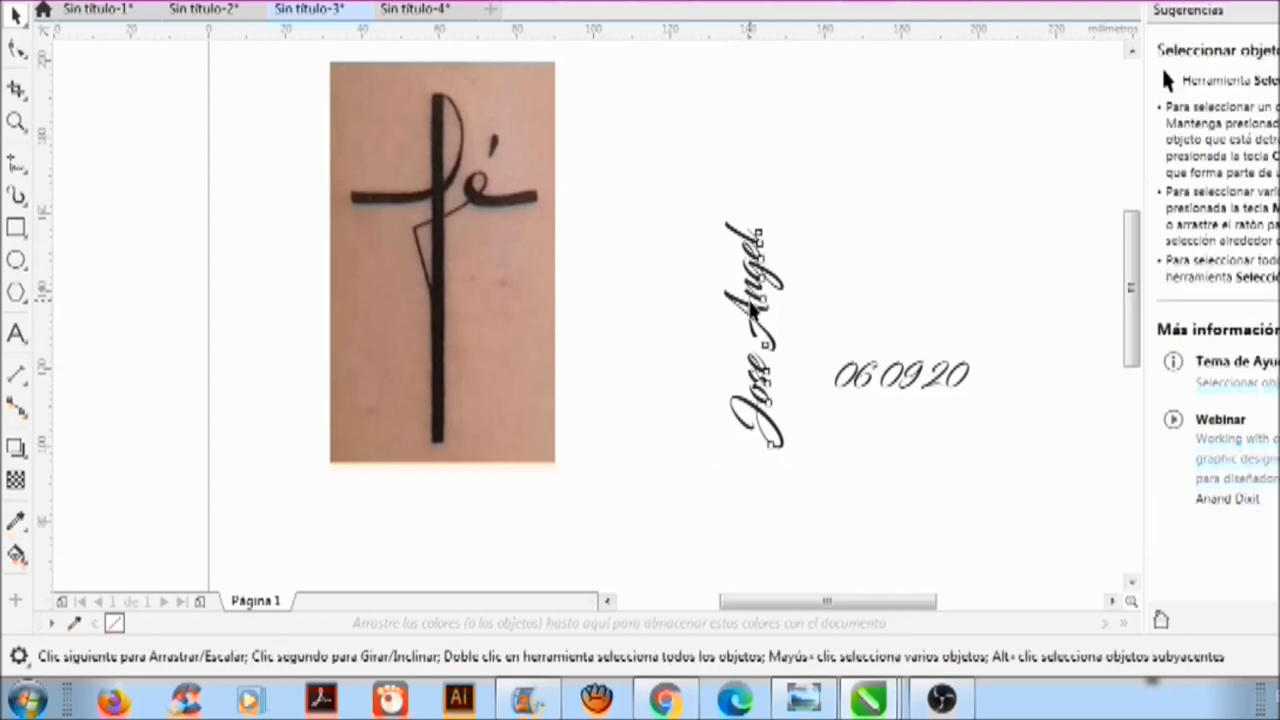
{"action": "left_click", "coordinate": [757, 240]}
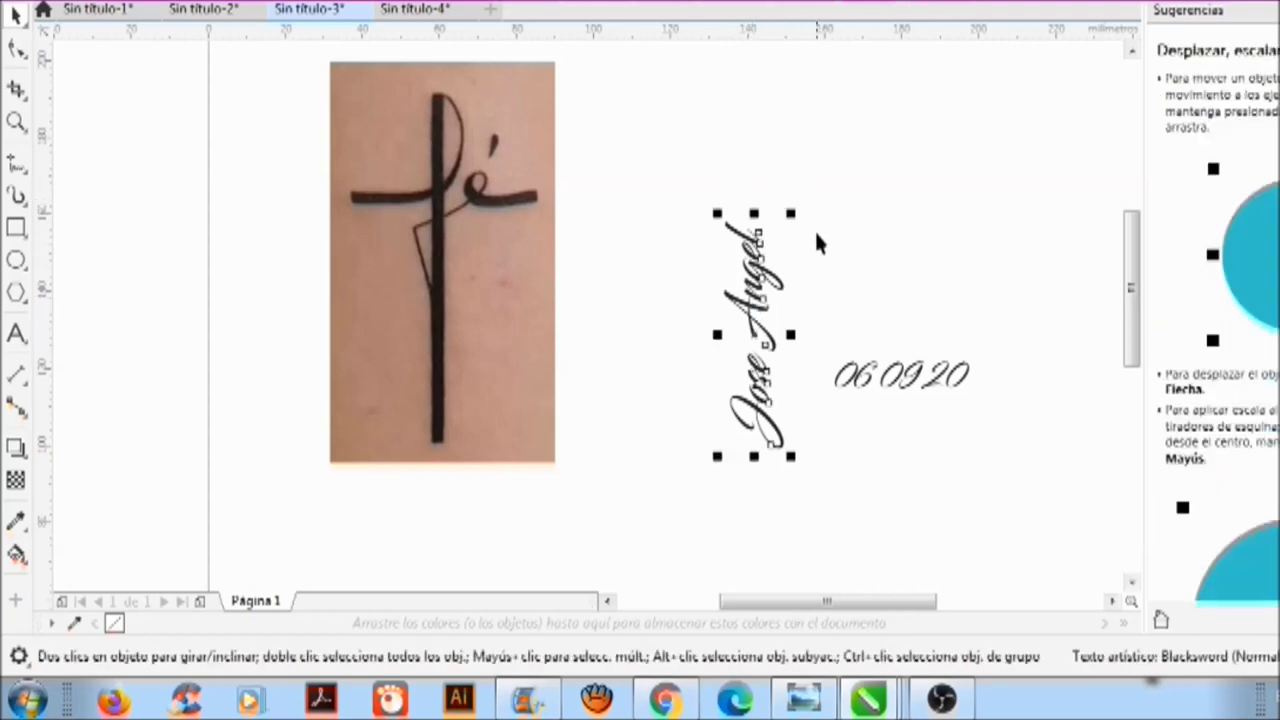
{"action": "left_click", "coordinate": [742, 312]}
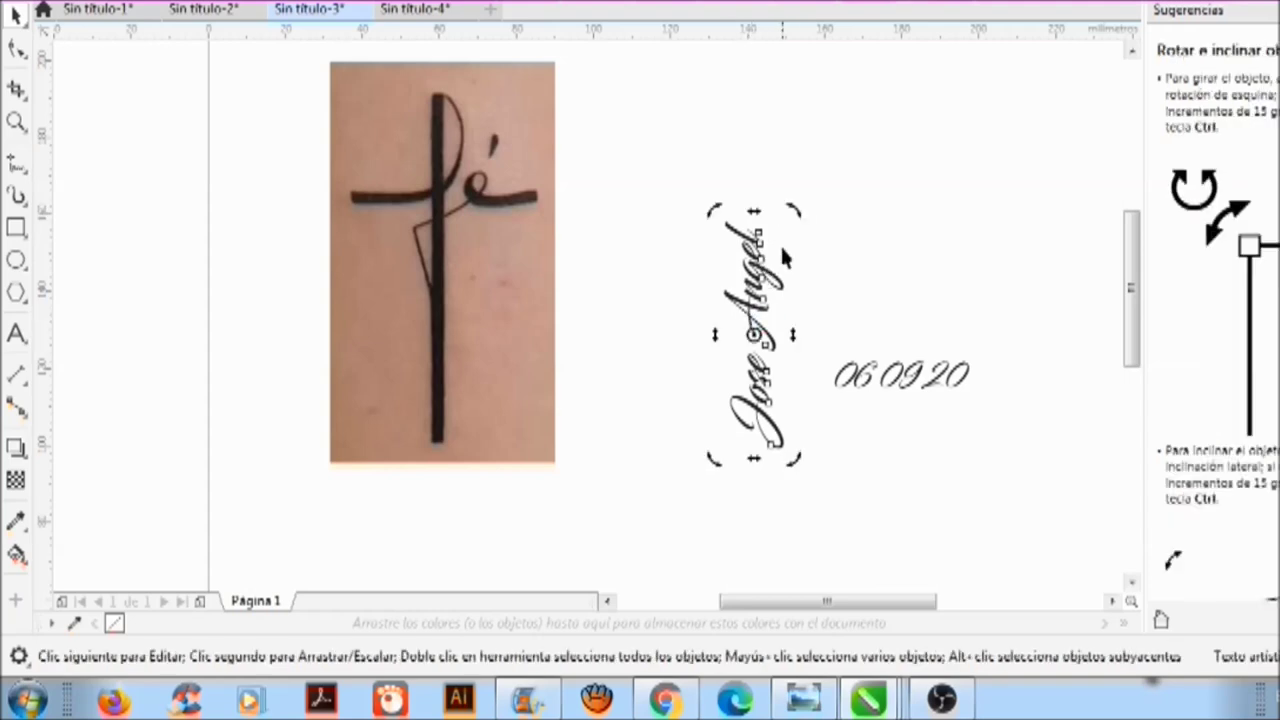
{"action": "left_click_drag", "start_coordinate": [793, 212], "coordinate": [1028, 456]}
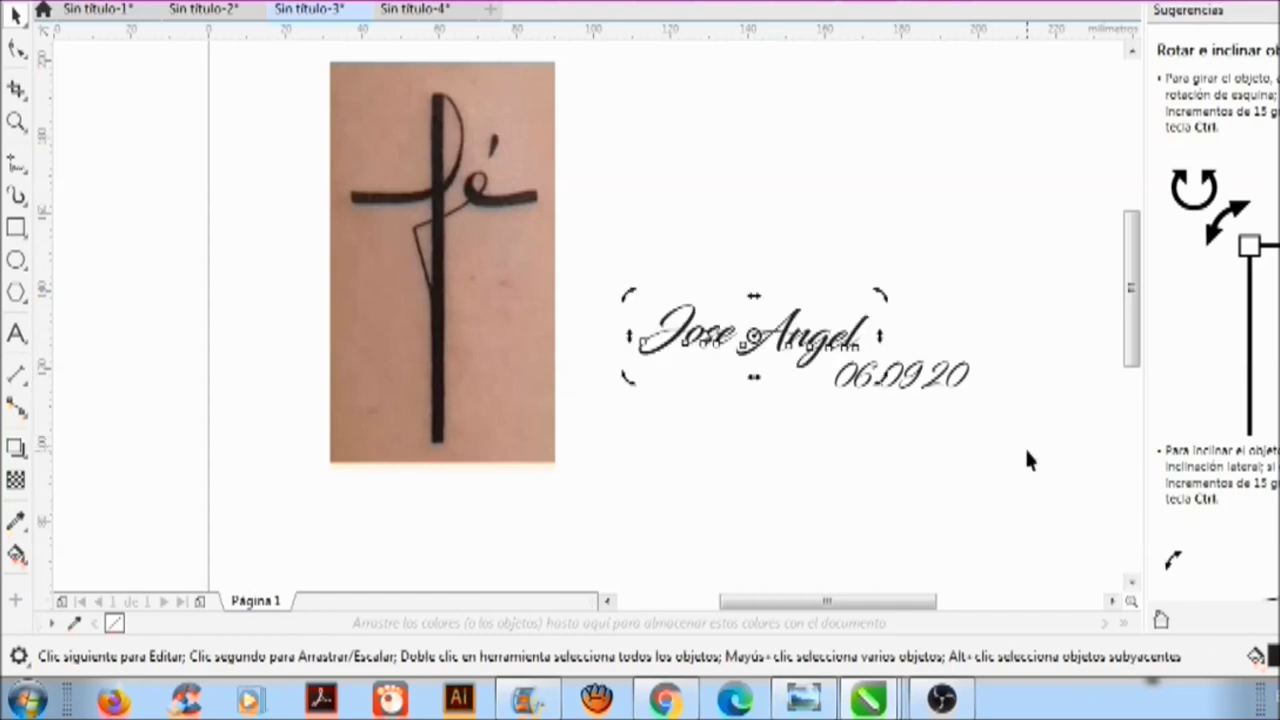
{"action": "key", "text": "ctrl+z"}
{"action": "left_click_drag", "start_coordinate": [880, 114], "coordinate": [966, 229]}
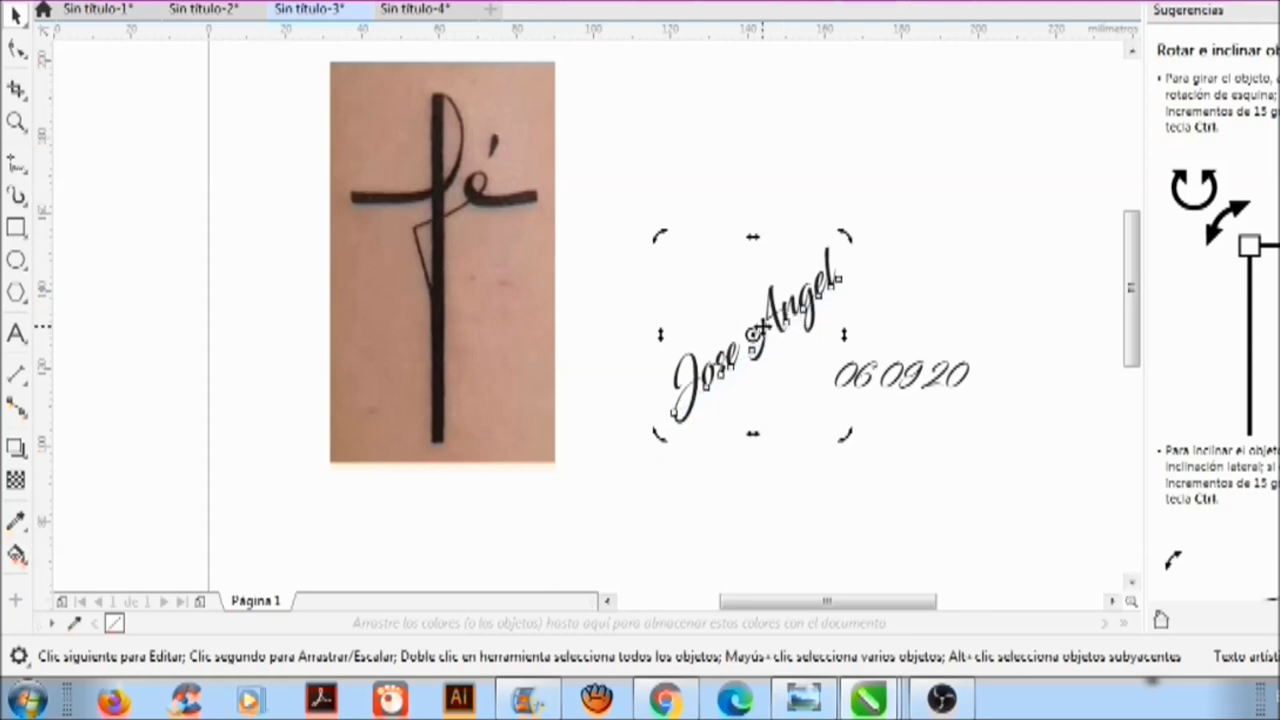
{"action": "left_click", "coordinate": [828, 162]}
{"action": "key", "text": "ctrl+z"}
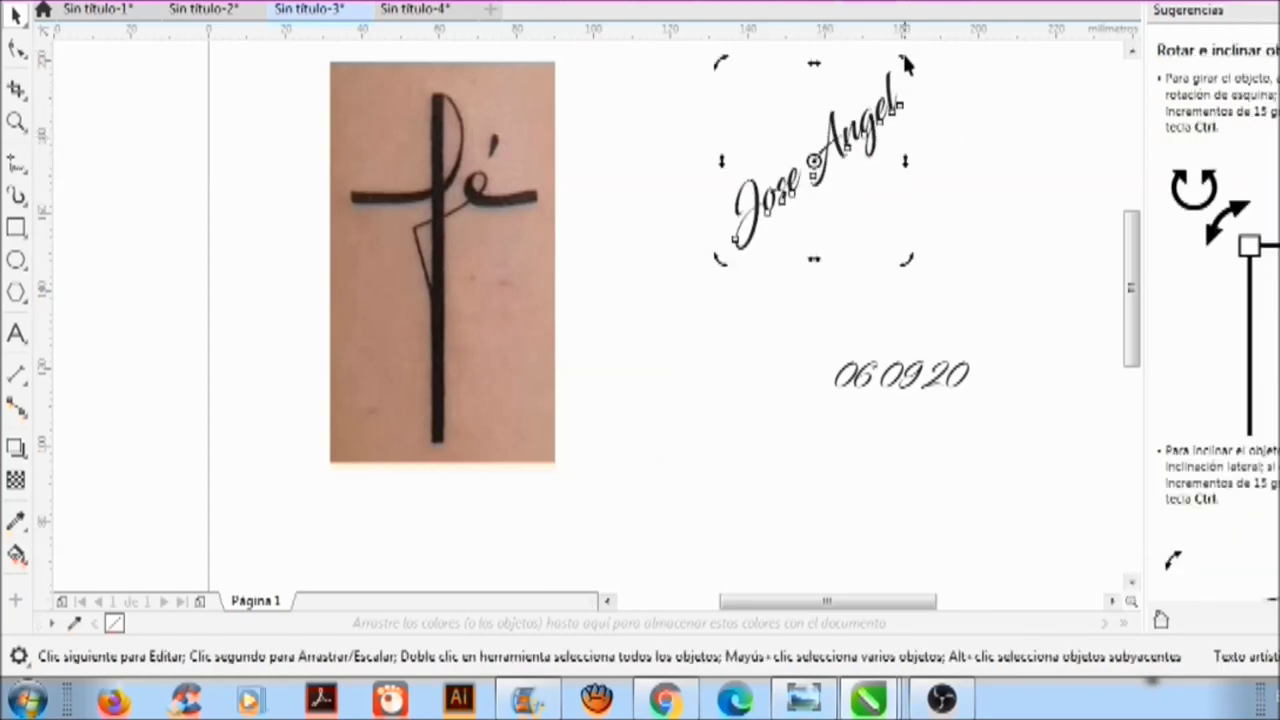
{"action": "left_click_drag", "start_coordinate": [905, 65], "coordinate": [966, 71]}
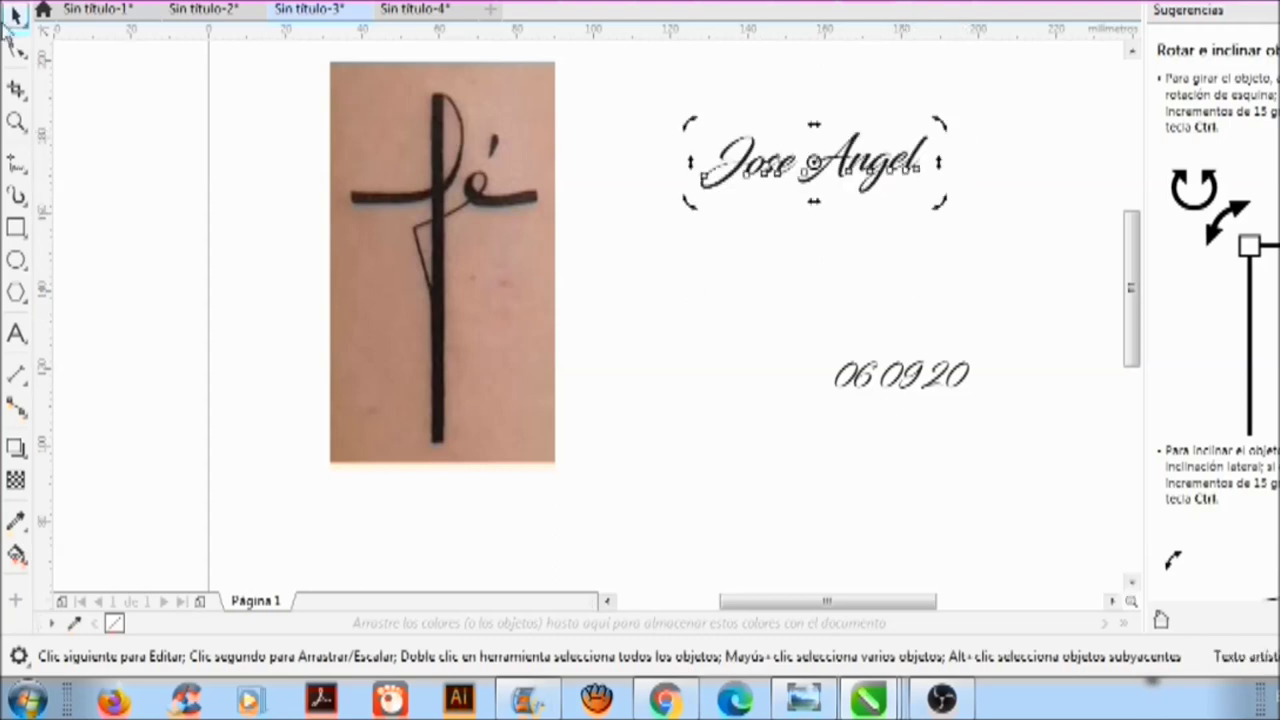
Step: Move the date text directly beneath the name and enlarge it to nearly the name's width
{"action": "left_click", "coordinate": [892, 378]}
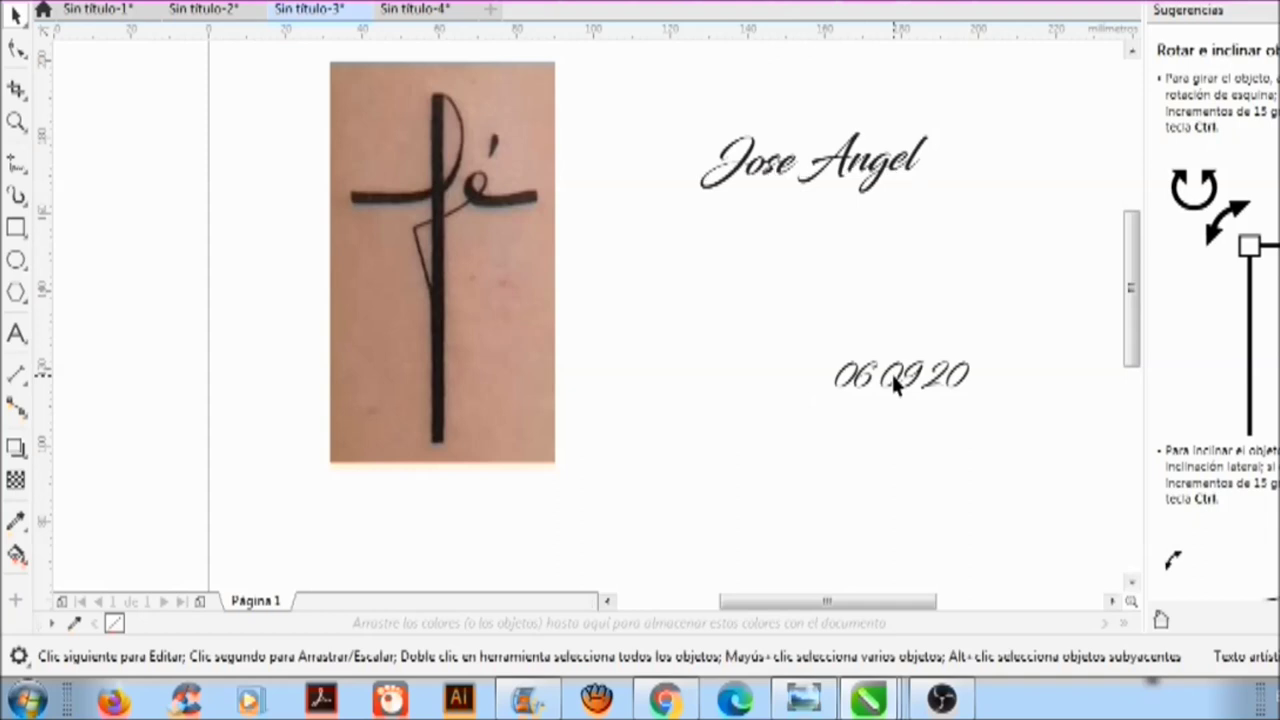
{"action": "left_click", "coordinate": [913, 375]}
{"action": "left_click_drag", "start_coordinate": [918, 388], "coordinate": [903, 320]}
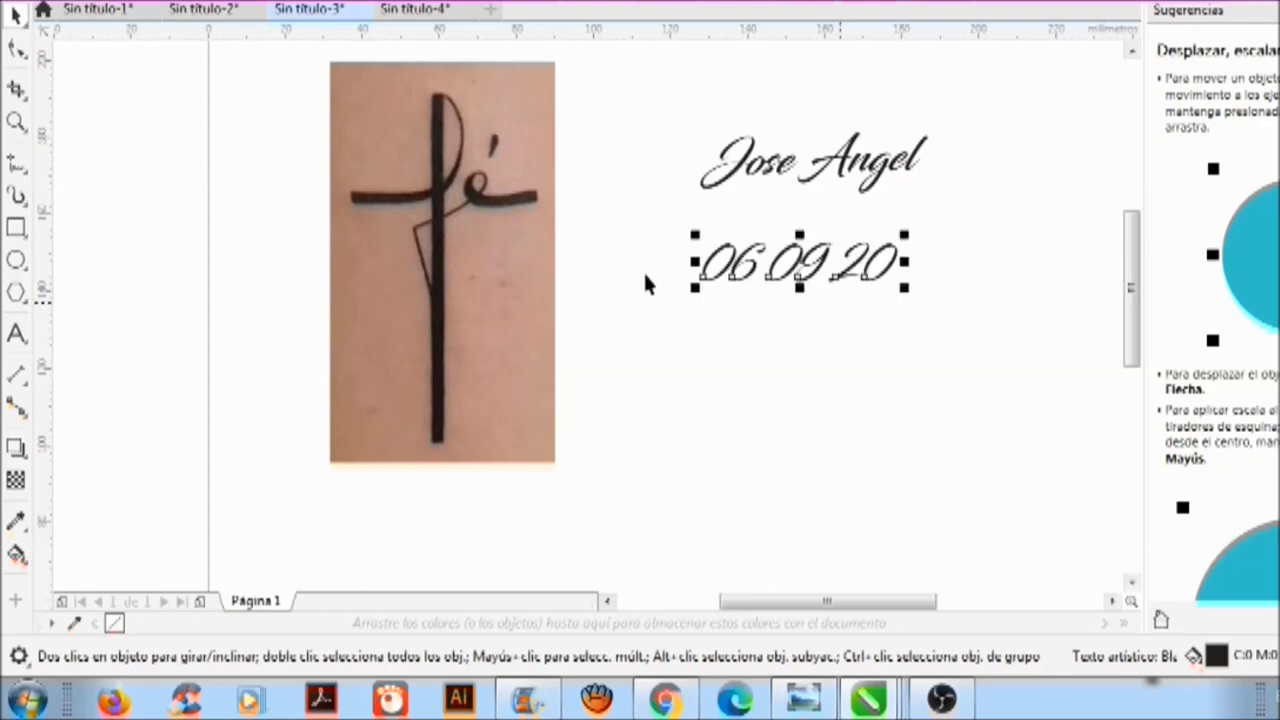
Step: Nudge the name and date texts toward the photo and place the name slightly higher above the date
{"action": "left_click", "coordinate": [740, 545]}
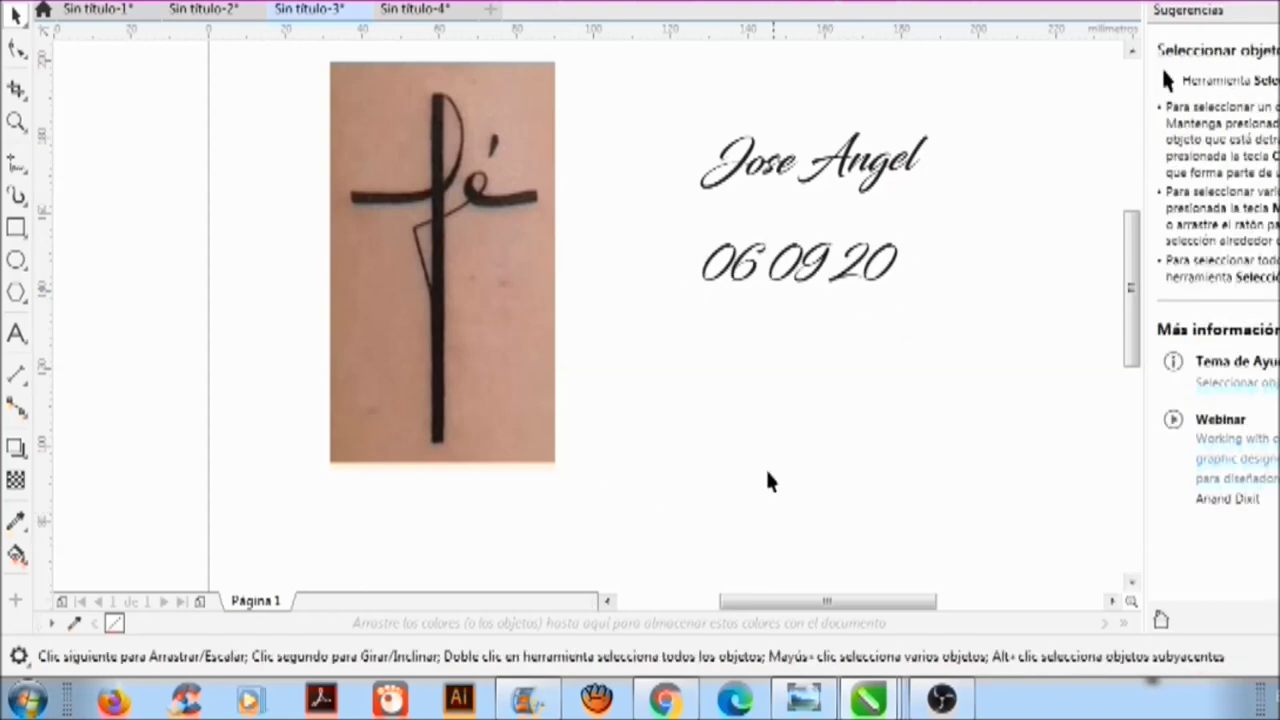
{"action": "left_click", "coordinate": [768, 172]}
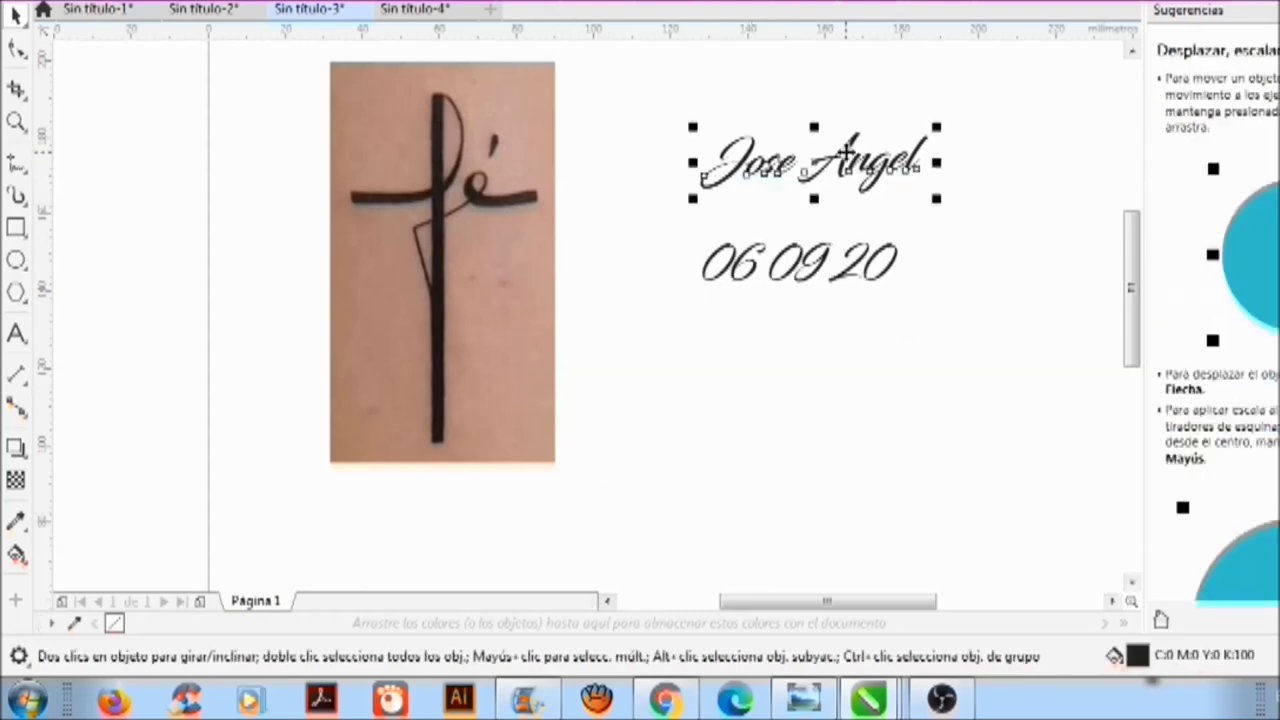
{"action": "key", "text": "Escape"}
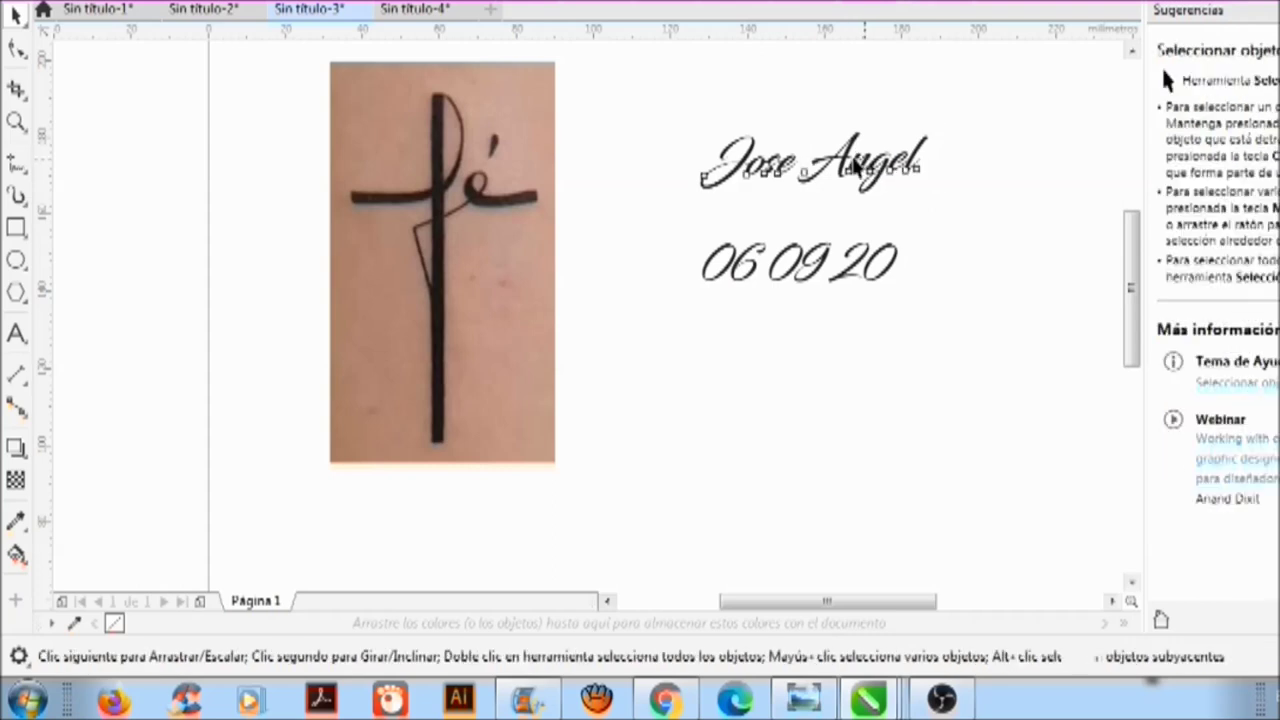
{"action": "left_click_drag", "start_coordinate": [868, 168], "coordinate": [814, 172]}
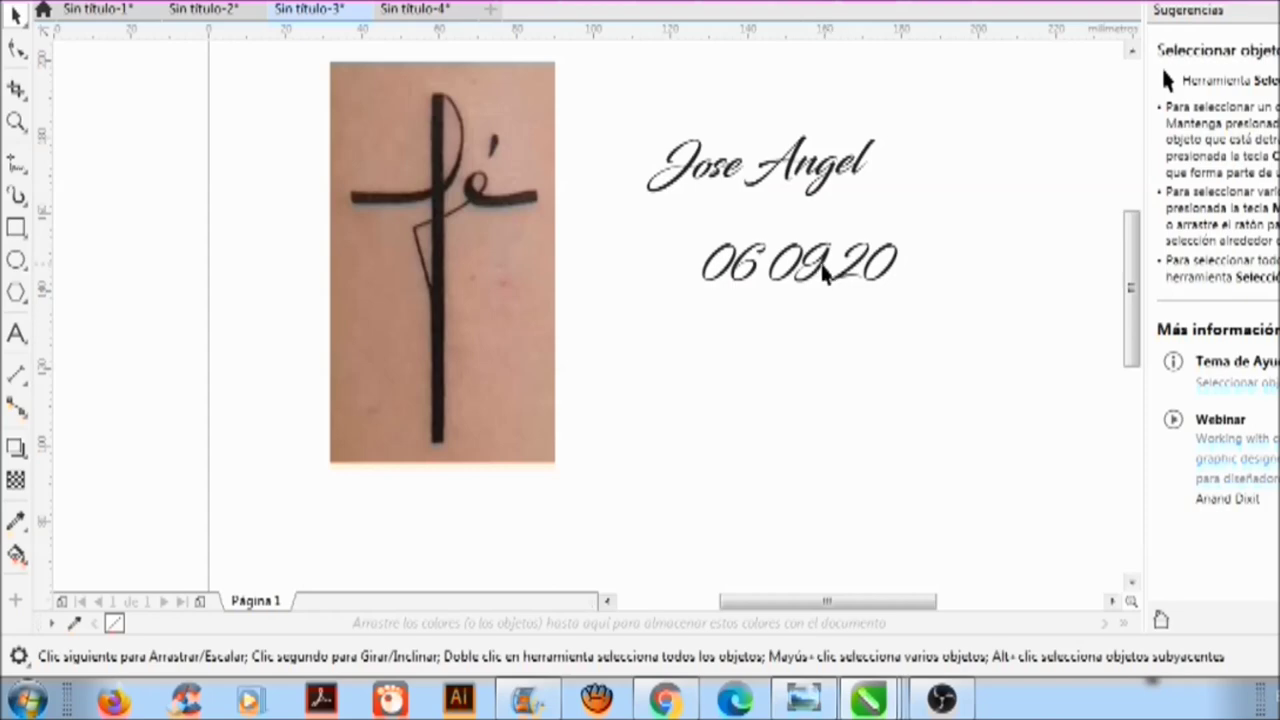
{"action": "left_click_drag", "start_coordinate": [823, 266], "coordinate": [813, 268]}
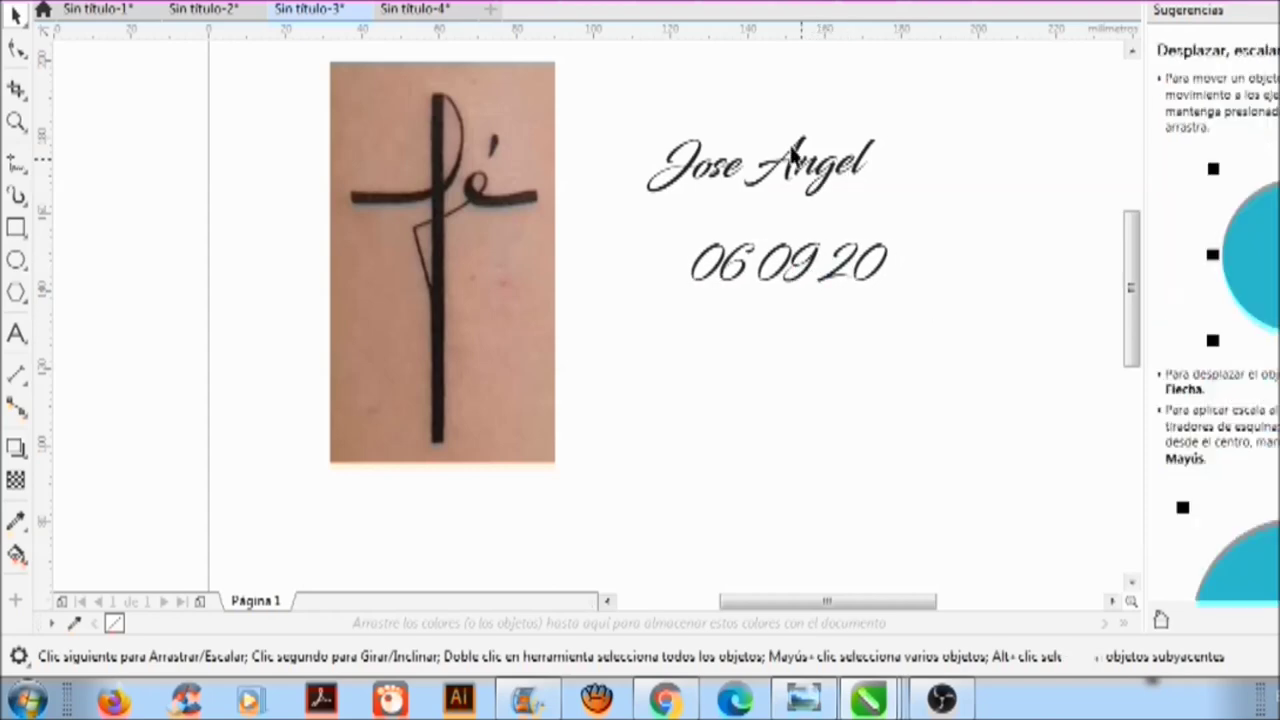
{"action": "left_click_drag", "start_coordinate": [797, 162], "coordinate": [831, 150]}
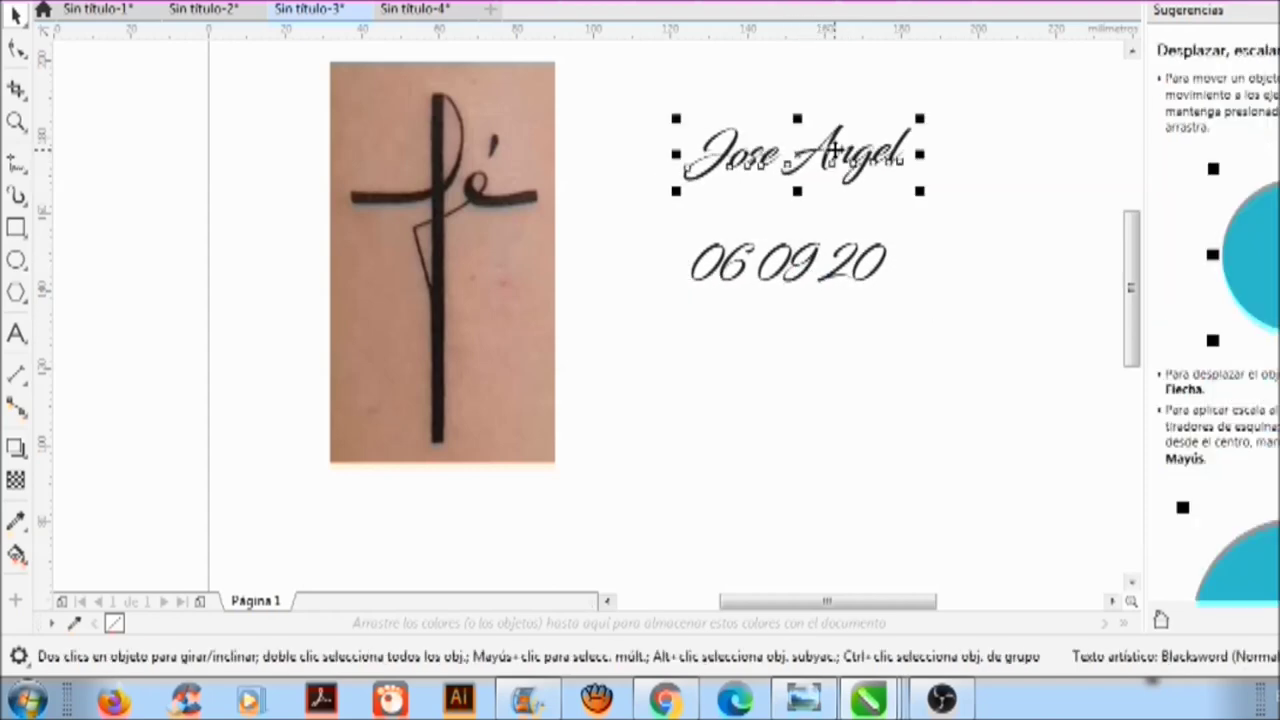
{"action": "left_click", "coordinate": [811, 322]}
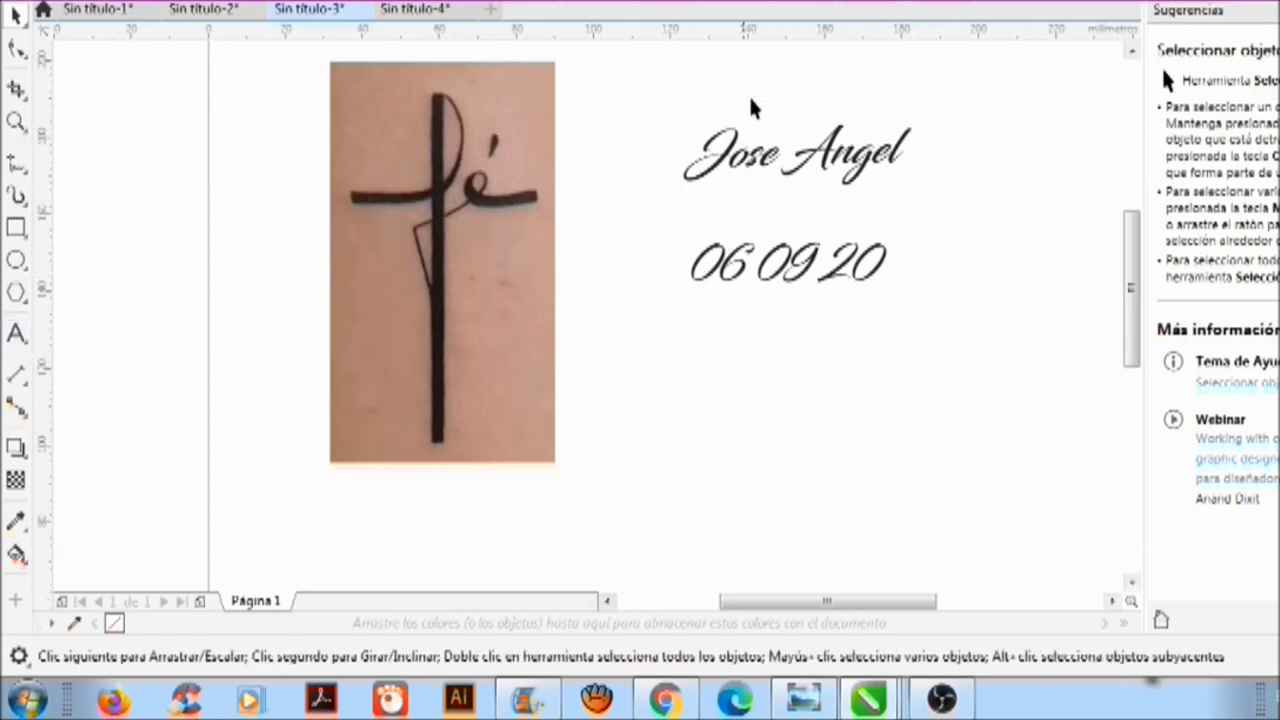
Step: Select all the characters of the name text with the Text tool
{"action": "left_click", "coordinate": [17, 337]}
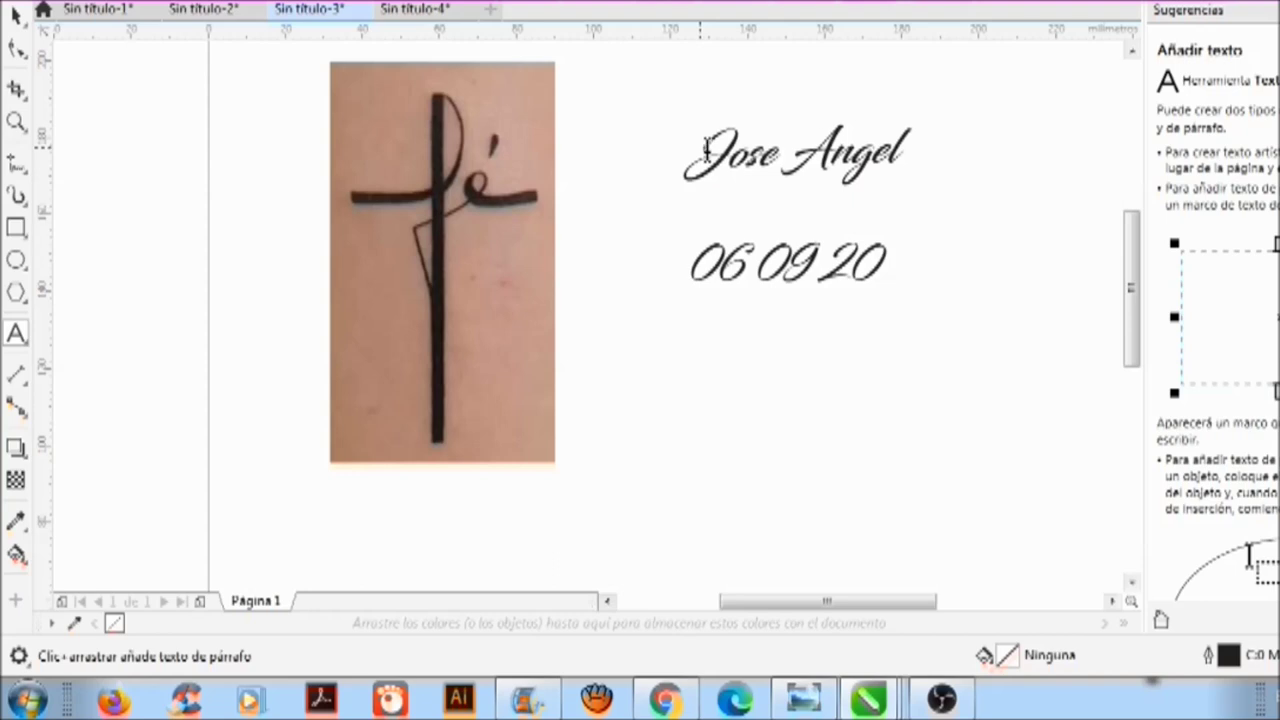
{"action": "left_click", "coordinate": [892, 158]}
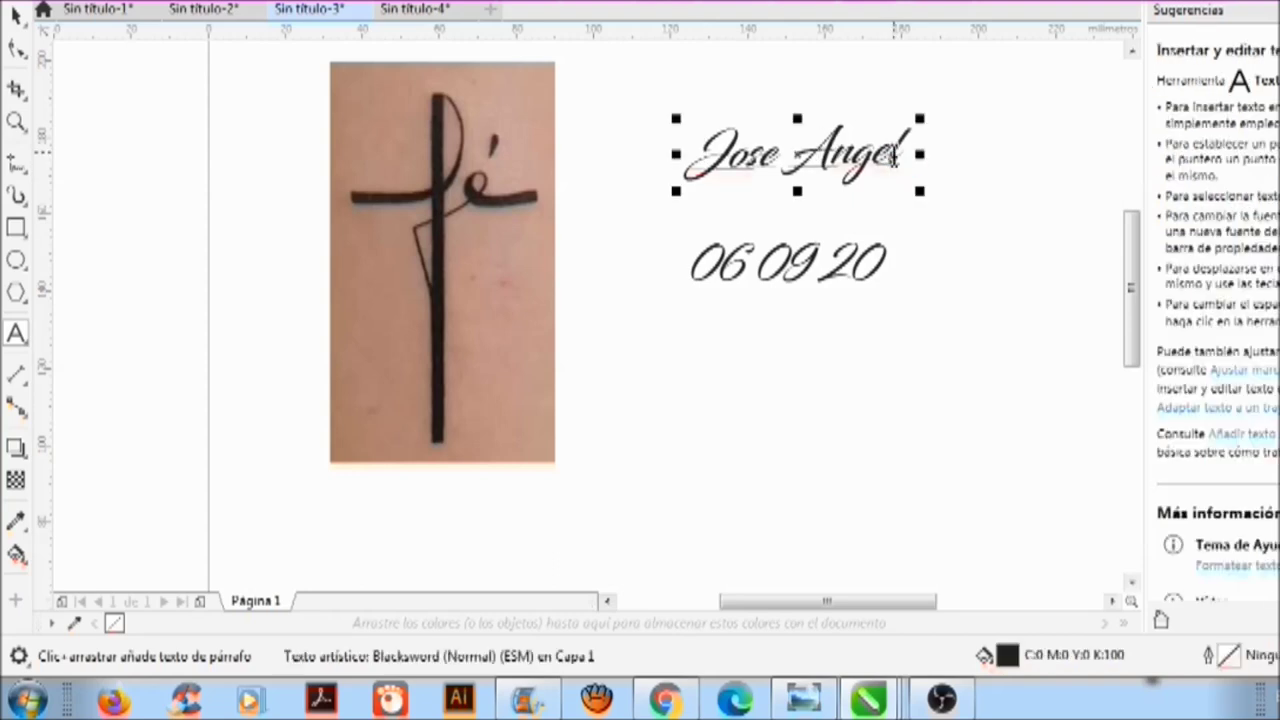
{"action": "type", "text": "s"}
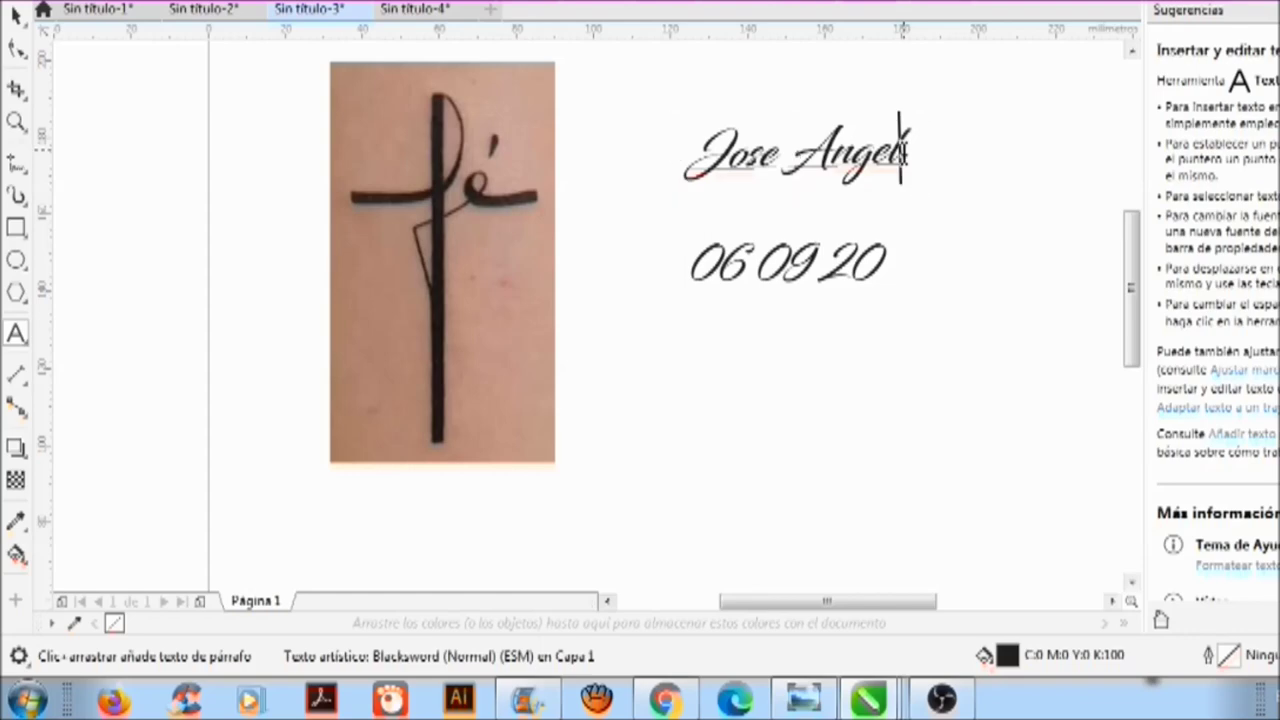
{"action": "key", "text": "BackSpace"}
{"action": "left_click_drag", "start_coordinate": [903, 152], "coordinate": [634, 160]}
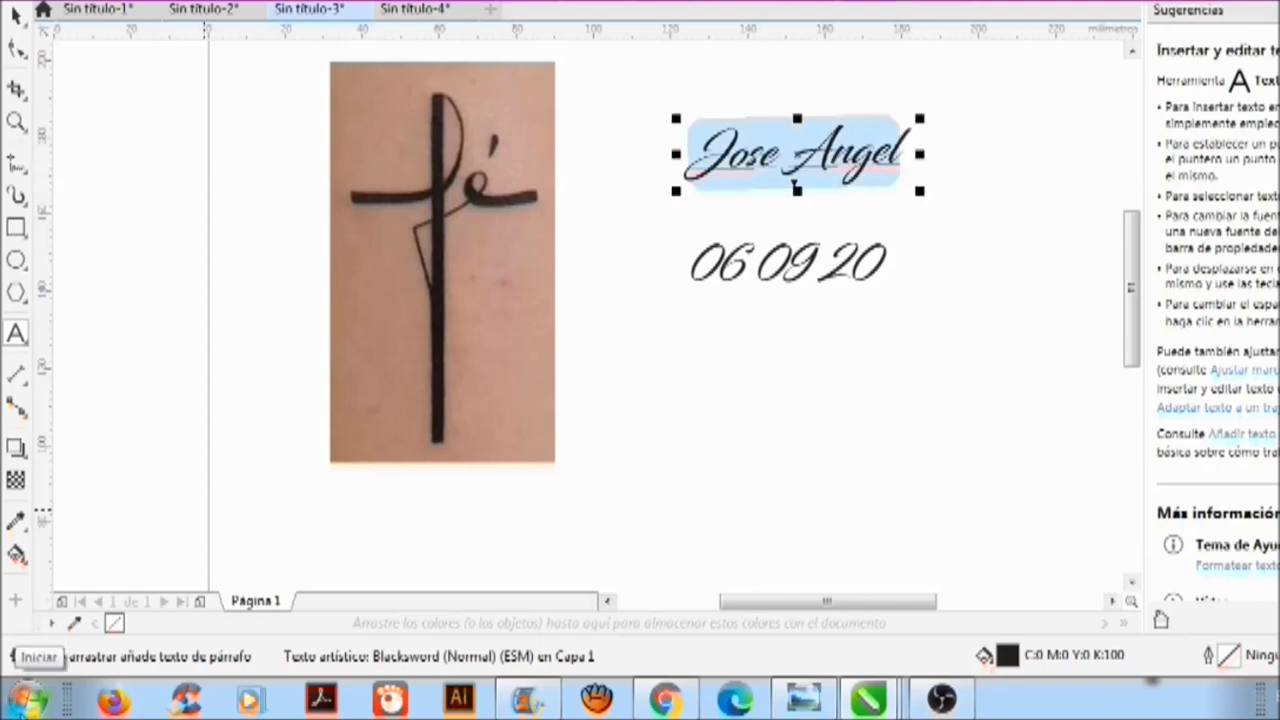
Step: Search Windows for "type", open the installed fonts folder to look at its fonts, and return to the drawing
{"action": "left_click", "coordinate": [28, 700]}
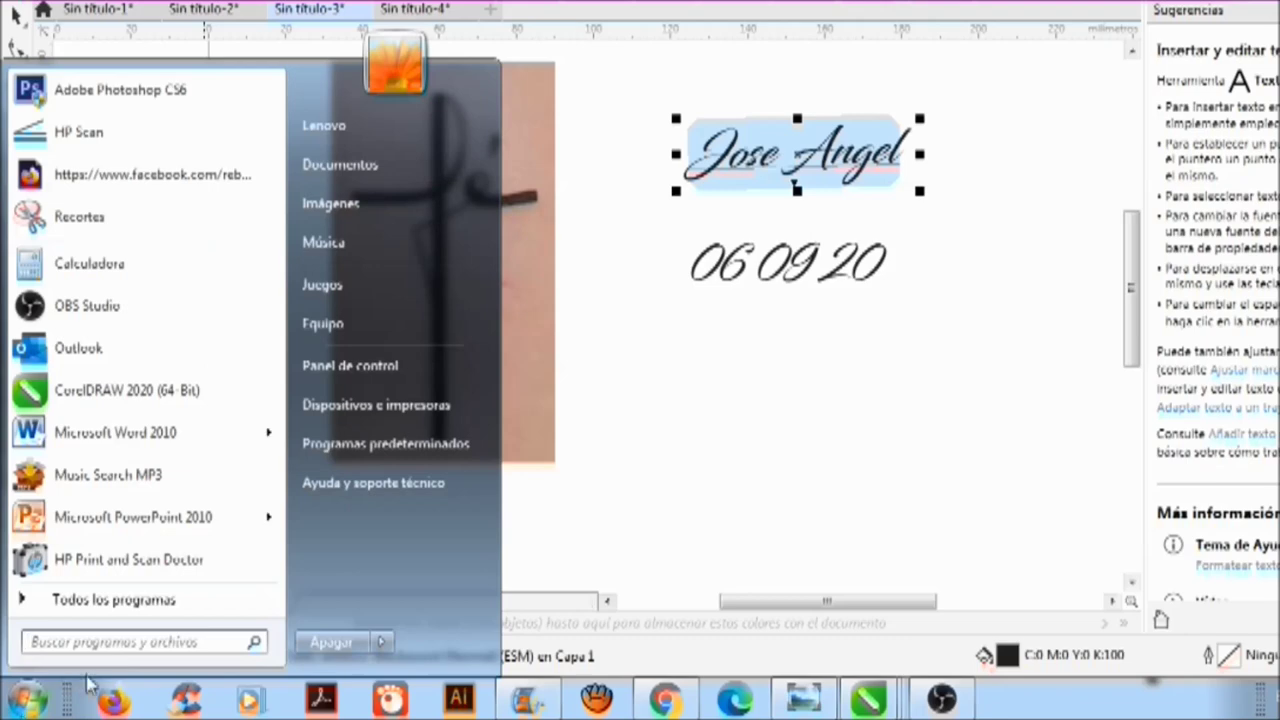
{"action": "left_click", "coordinate": [110, 637]}
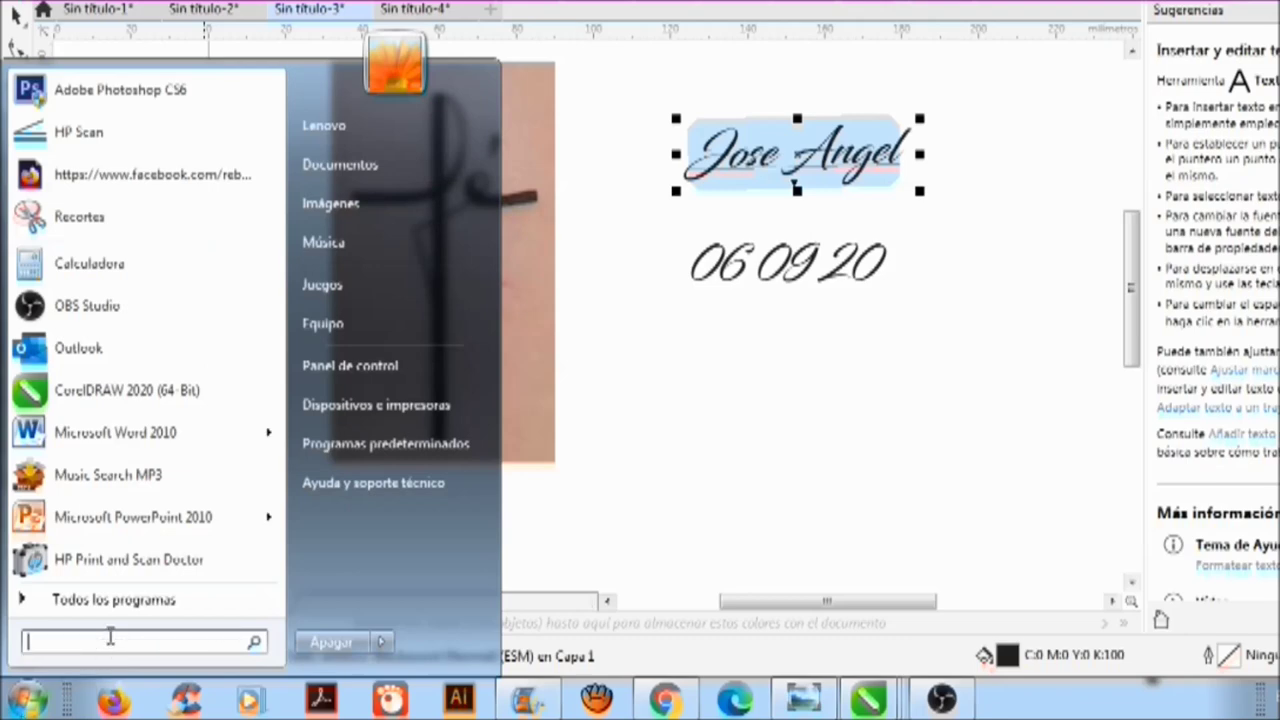
{"action": "type", "text": "type"}
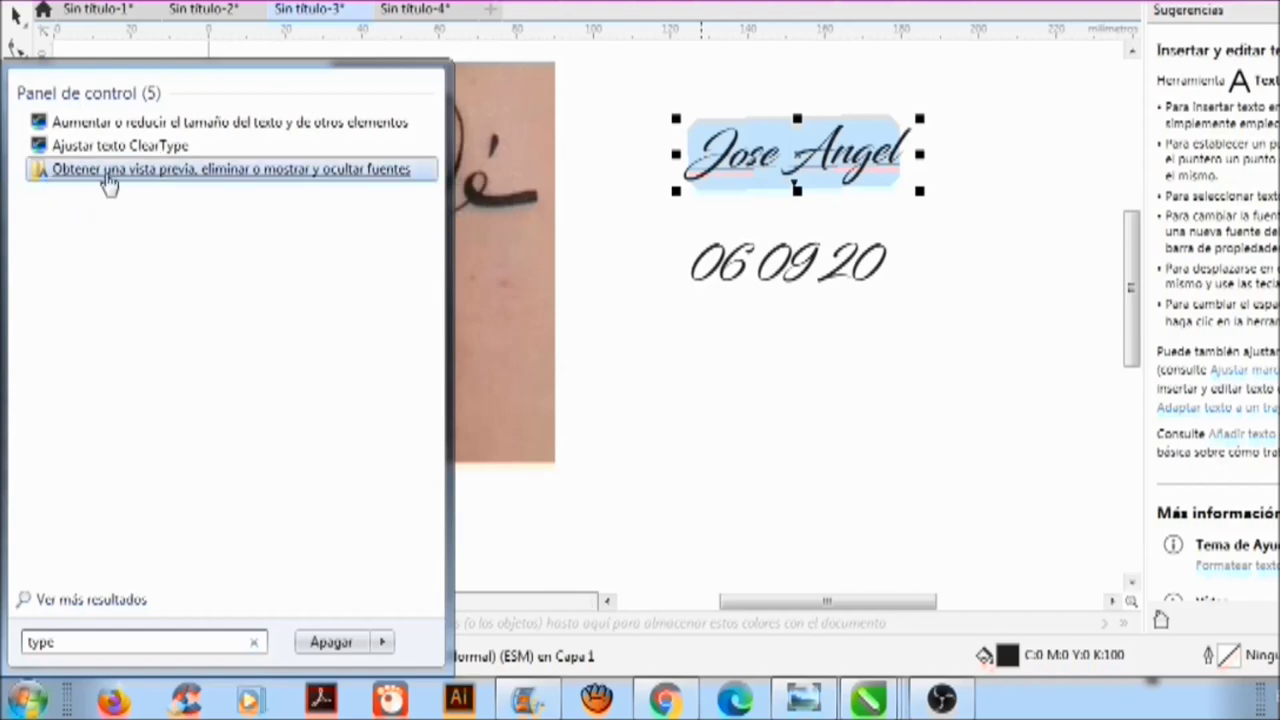
{"action": "left_click", "coordinate": [109, 183]}
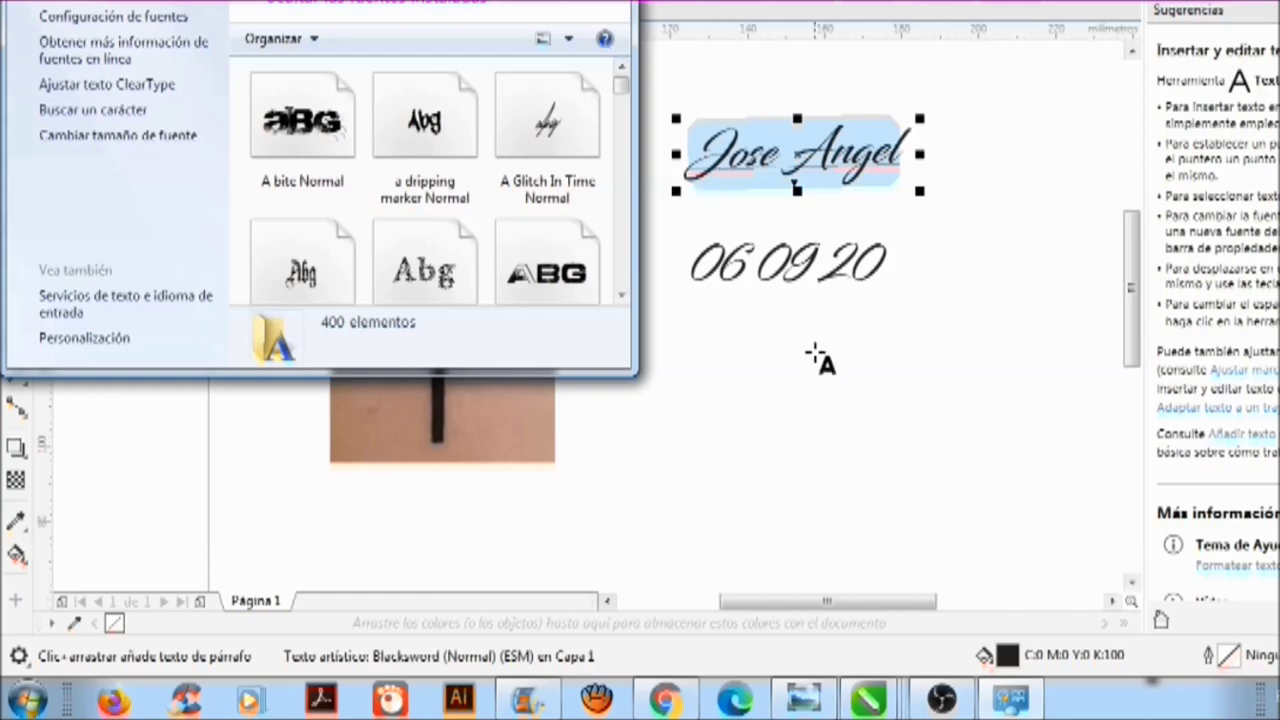
{"action": "left_click", "coordinate": [686, 397]}
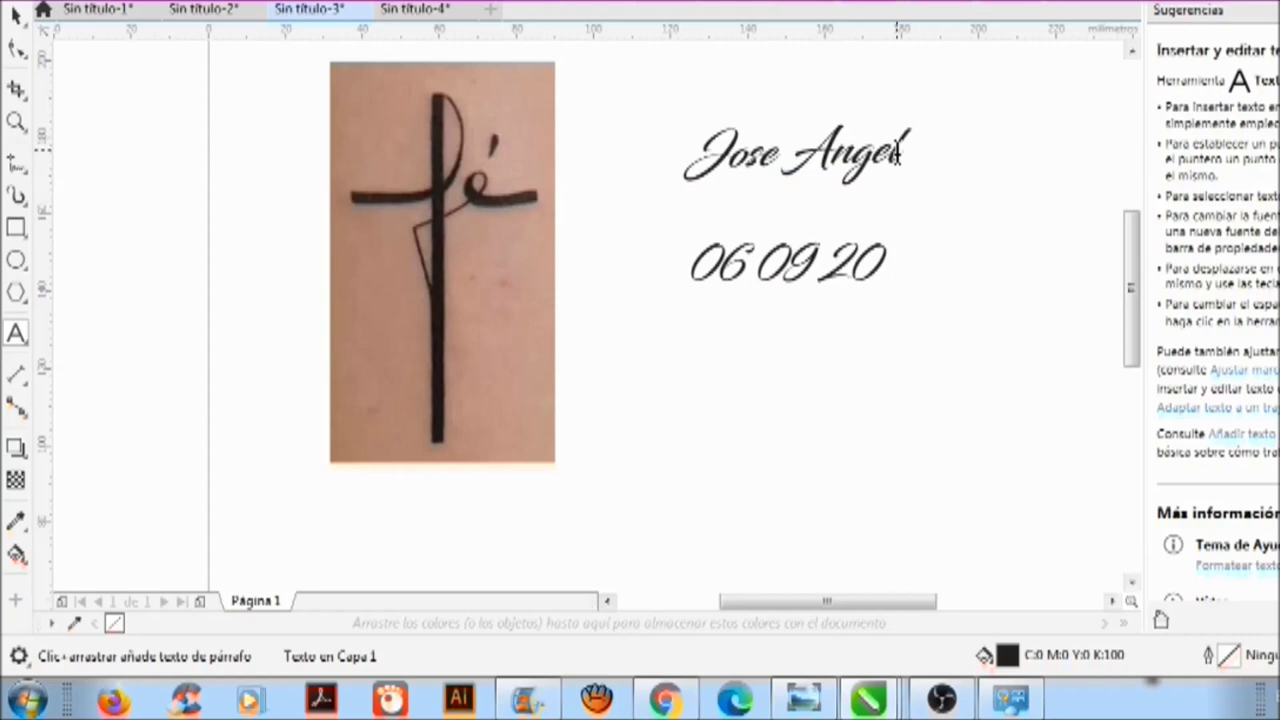
Step: Highlight the name text and look through the font list around Blacksword without picking another font
{"action": "left_click_drag", "start_coordinate": [900, 152], "coordinate": [697, 138]}
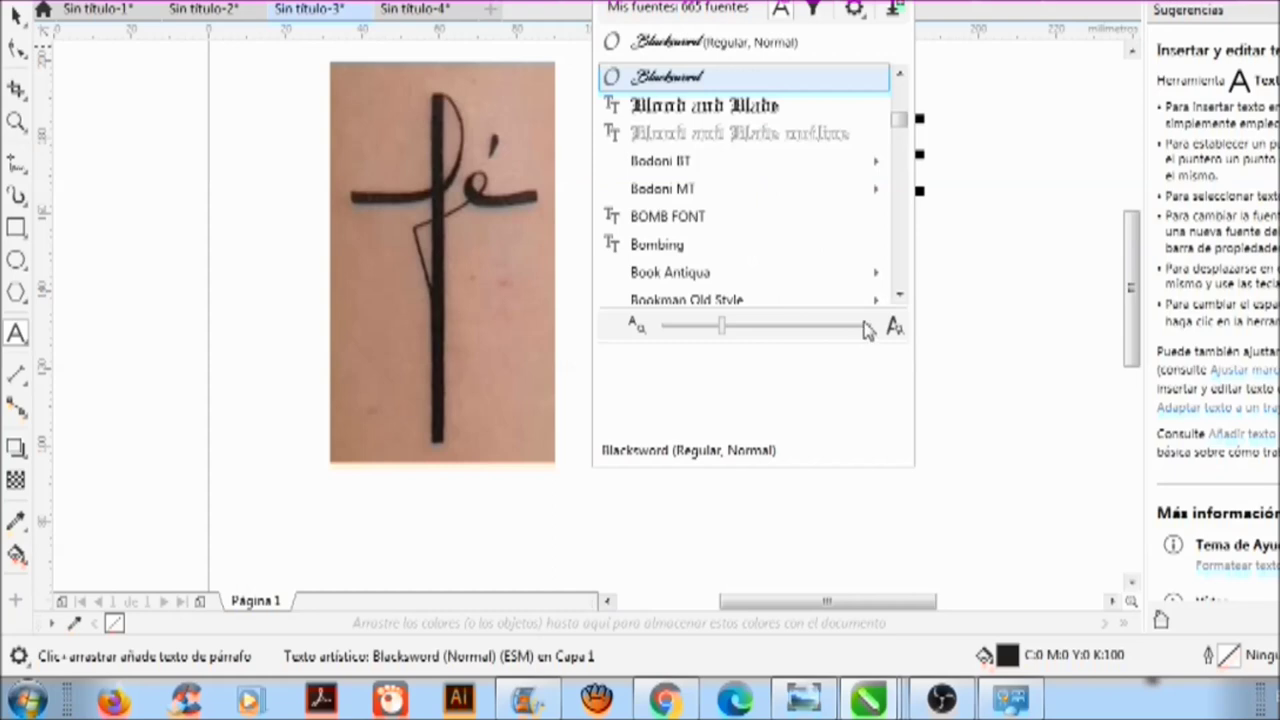
{"action": "key", "text": "Escape"}
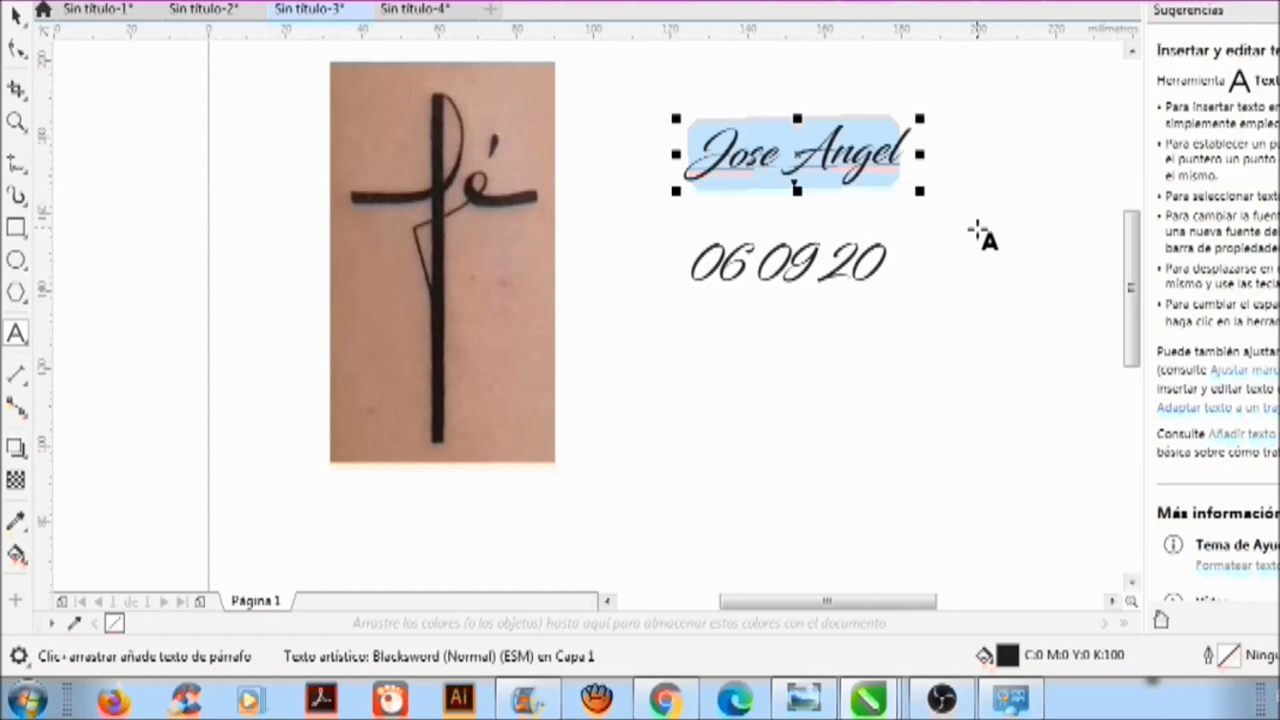
{"action": "left_click", "coordinate": [19, 22]}
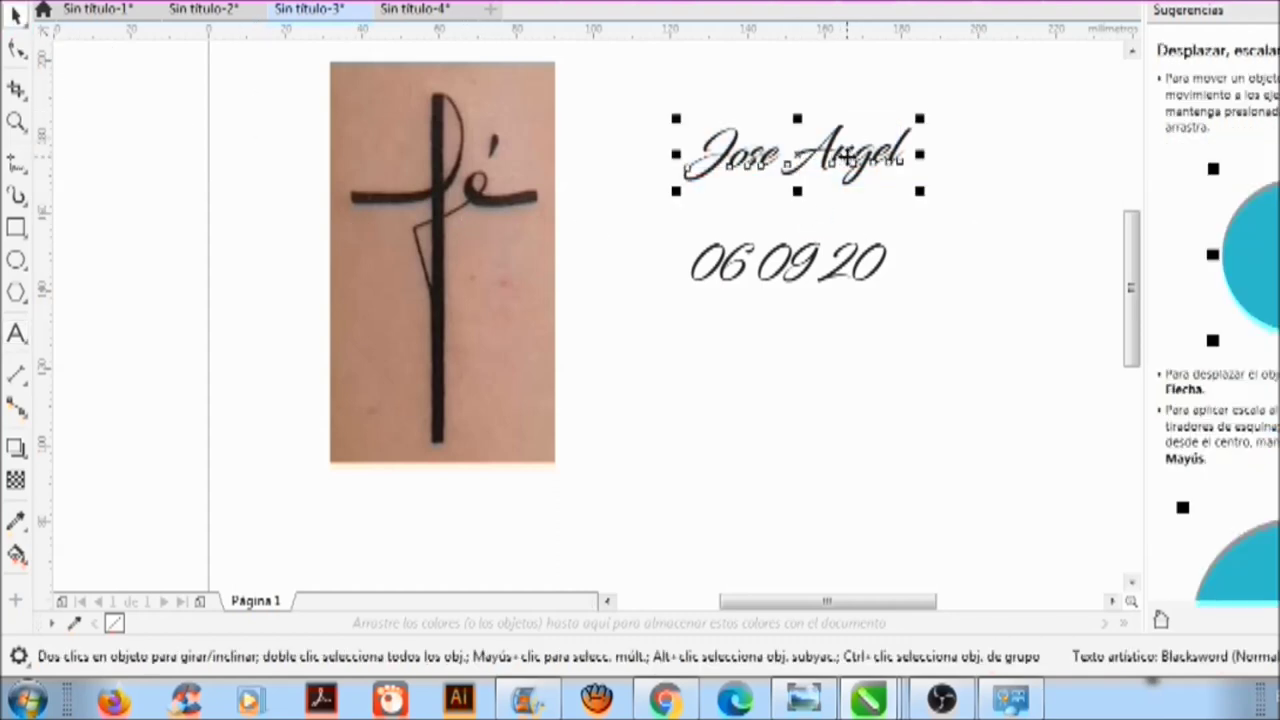
Step: Move the name text to the left of the photo beside the cross's arm, and raise the date text on the photo's other side
{"action": "left_click_drag", "start_coordinate": [808, 168], "coordinate": [229, 154]}
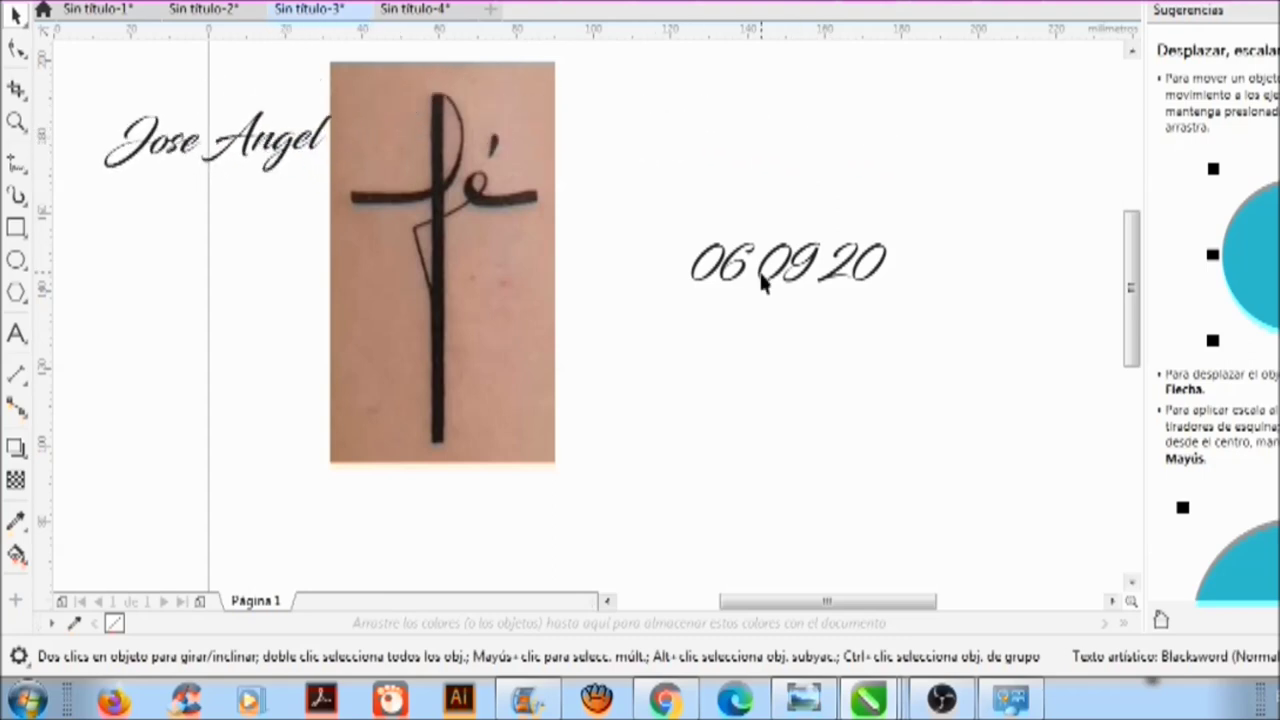
{"action": "left_click_drag", "start_coordinate": [815, 268], "coordinate": [810, 283]}
{"action": "mouse_move", "coordinate": [810, 232]}
{"action": "left_mouse_down"}
{"action": "mouse_move", "coordinate": [771, 163]}
{"action": "mouse_move", "coordinate": [837, 123]}
{"action": "mouse_move", "coordinate": [790, 236]}
{"action": "left_mouse_up"}
{"action": "left_click_drag", "start_coordinate": [277, 157], "coordinate": [289, 214]}
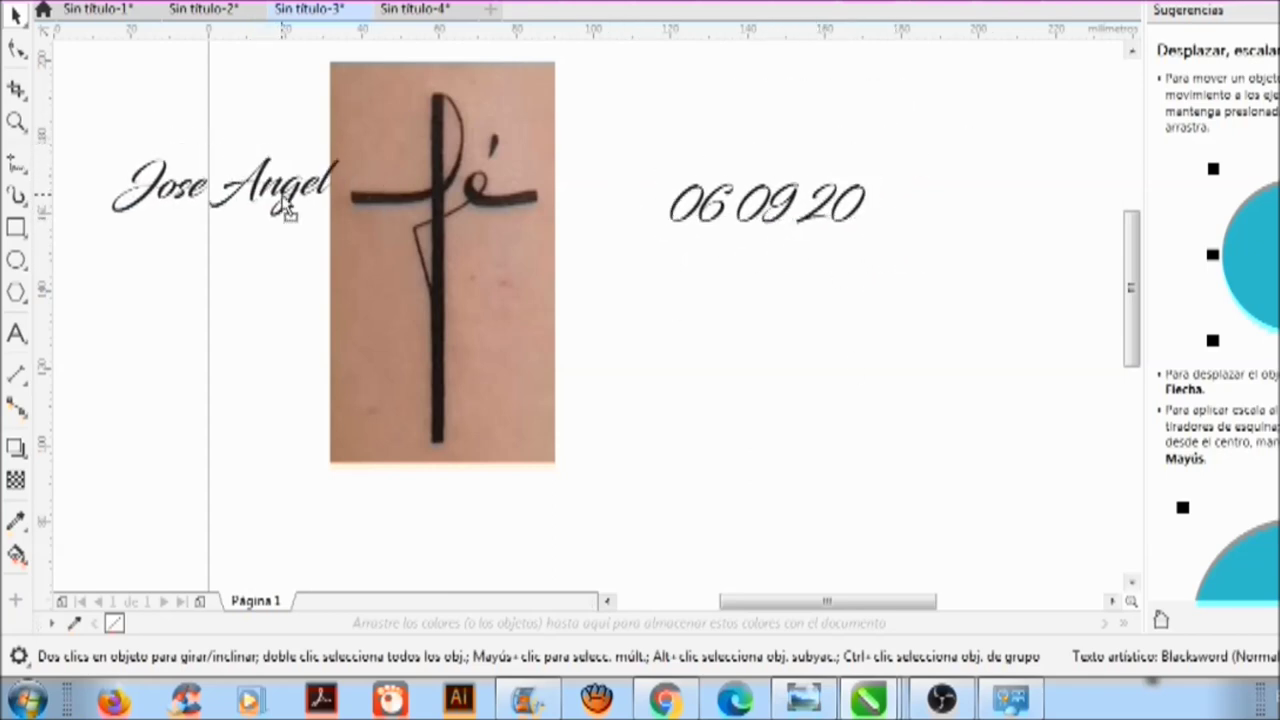
Step: Preview other fonts on the name text, including Blood and Blade, Blood and Blade outline and Bombing
{"action": "left_click", "coordinate": [16, 333]}
{"action": "left_click_drag", "start_coordinate": [330, 187], "coordinate": [118, 192]}
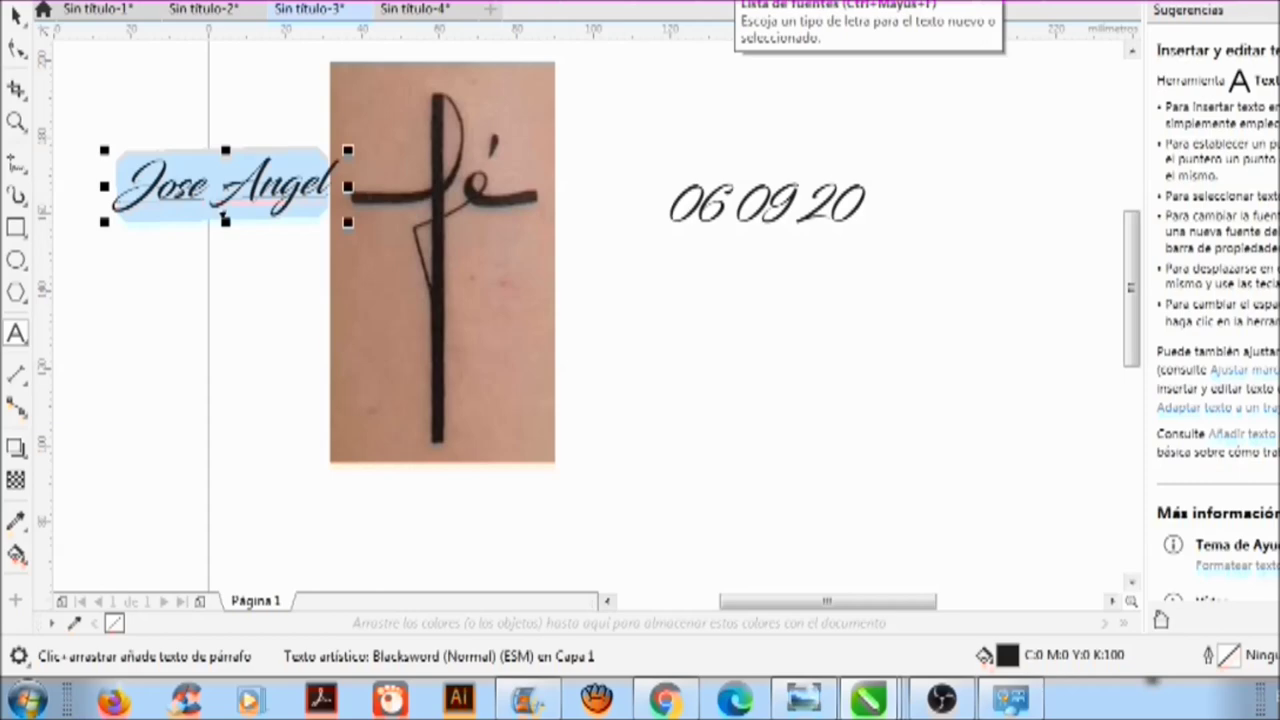
{"action": "key", "text": "ctrl+shift+f"}
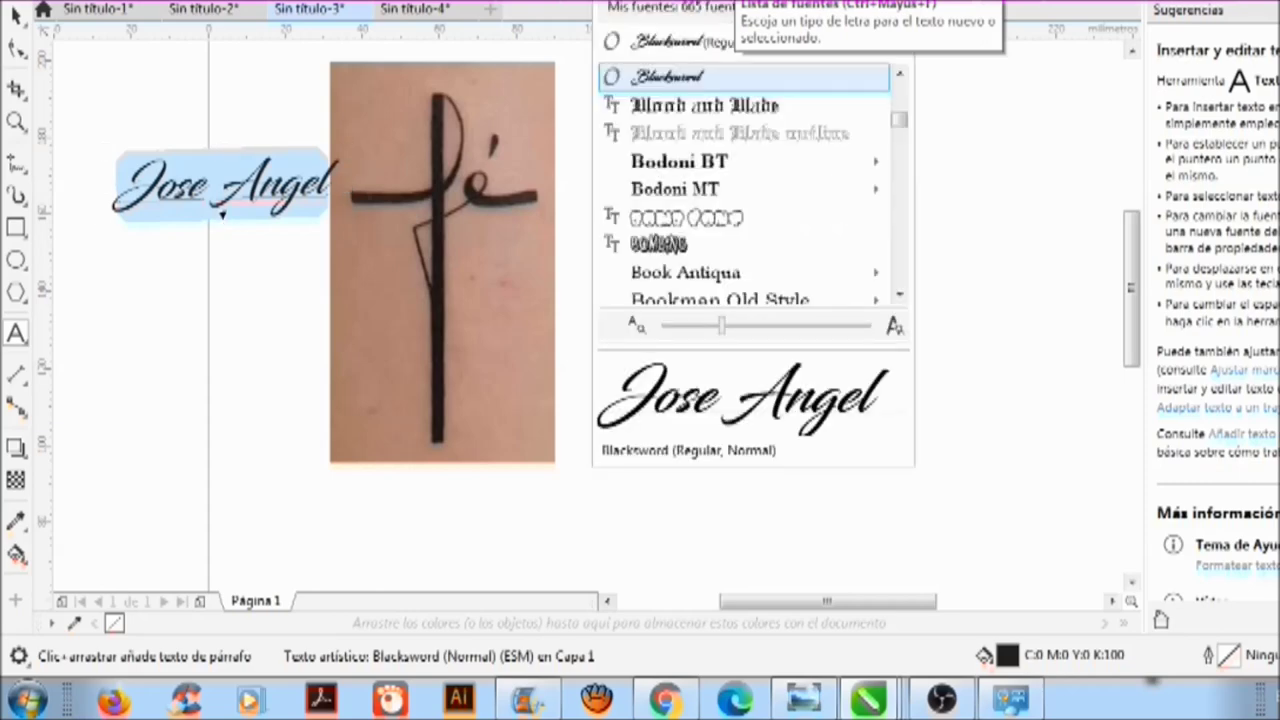
{"action": "key", "text": "Down"}
{"action": "key", "text": "Down"}
{"action": "key", "text": "Down"}
{"action": "key", "text": "Down"}
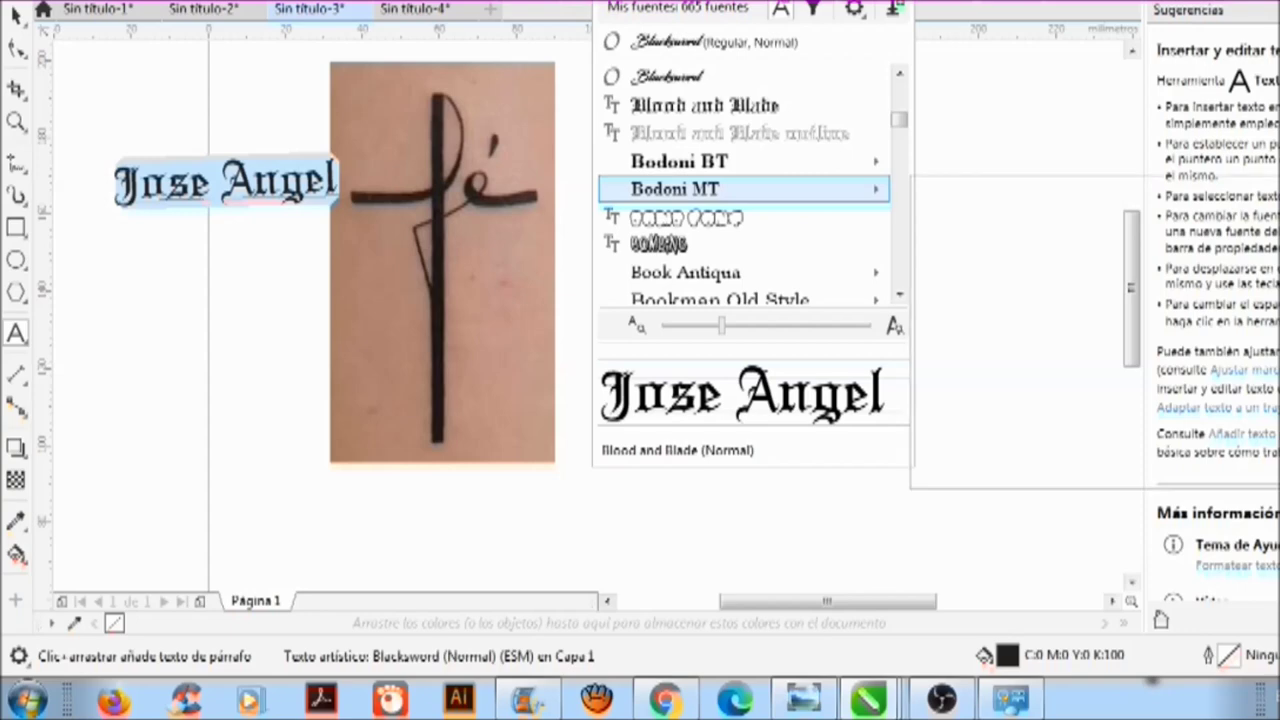
{"action": "mouse_move", "coordinate": [705, 292]}
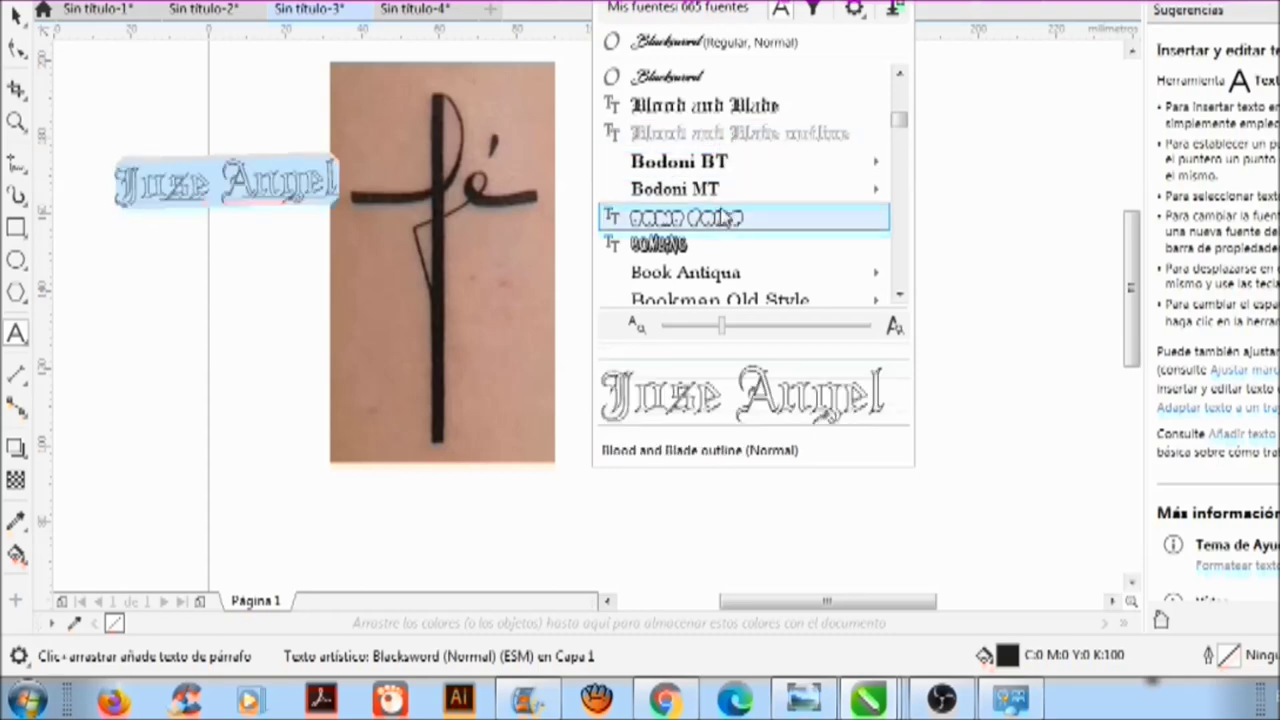
{"action": "key", "text": "Down"}
{"action": "key", "text": "Down"}
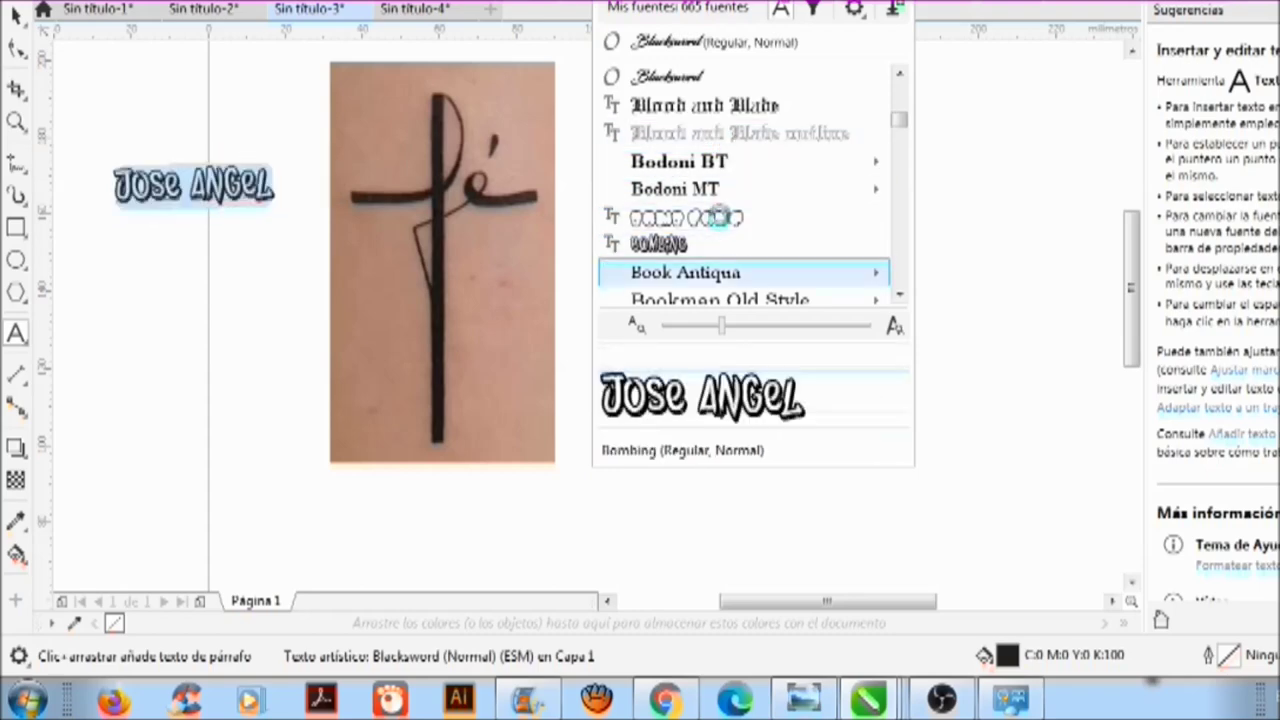
{"action": "key", "text": "Down"}
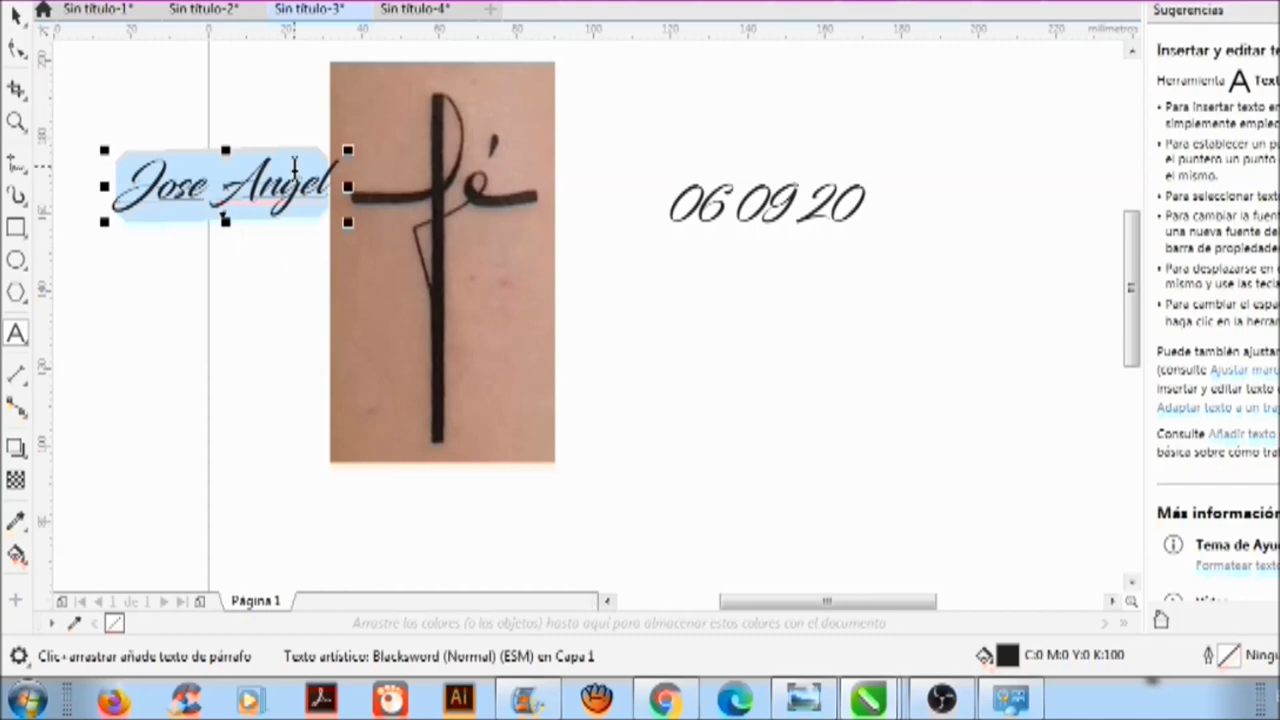
Step: Rotate the name text to vertical, reading upward, and place it on the photo along the left side of the cross's stem
{"action": "left_click", "coordinate": [24, 20]}
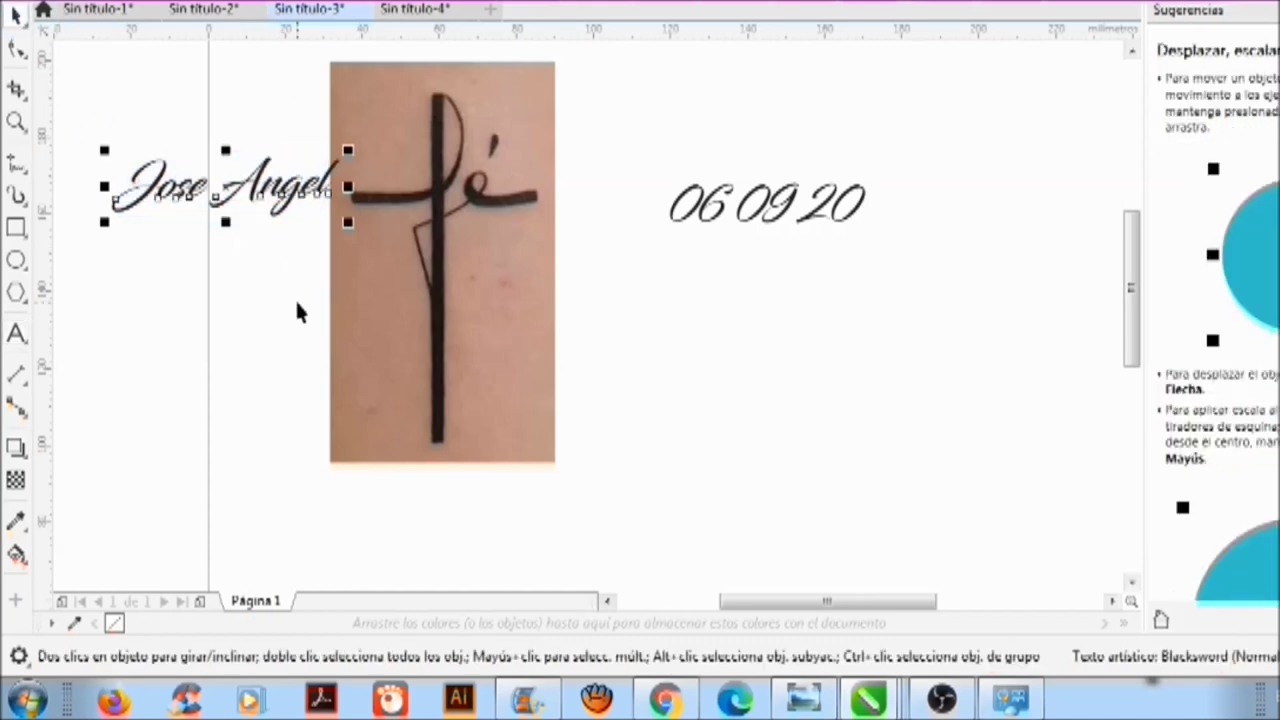
{"action": "left_click_drag", "start_coordinate": [272, 186], "coordinate": [785, 428]}
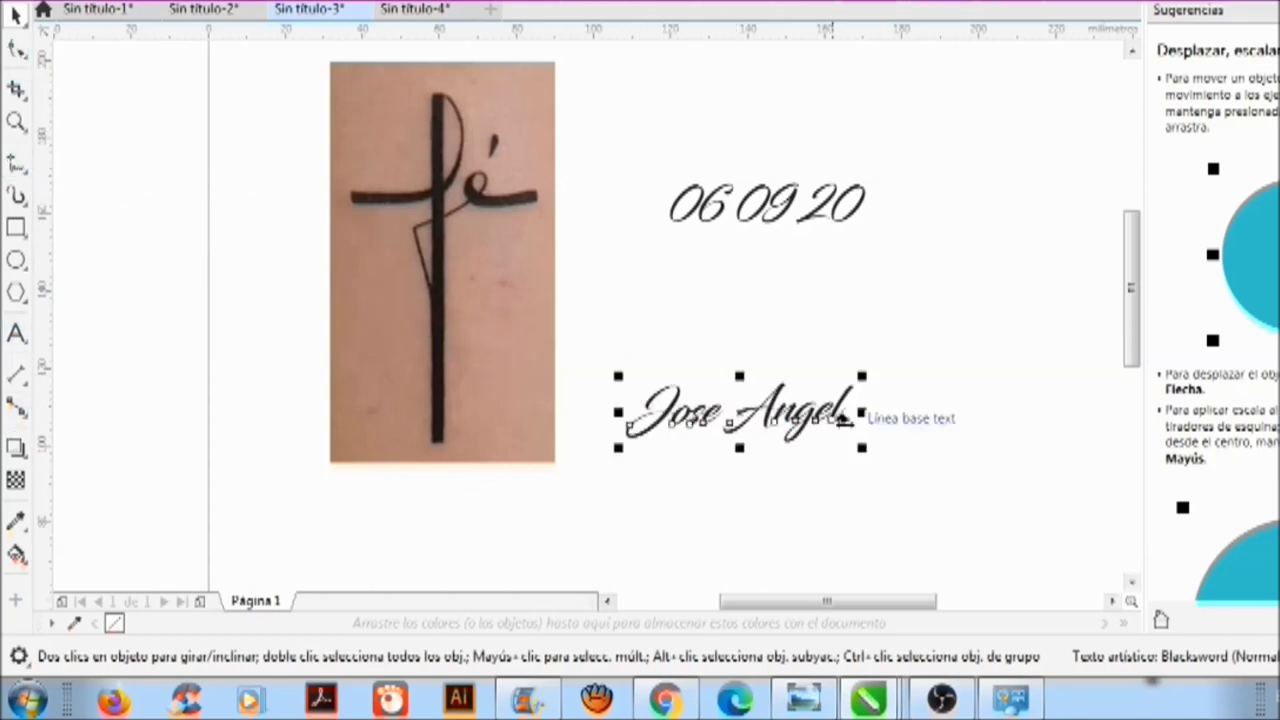
{"action": "left_click", "coordinate": [792, 410]}
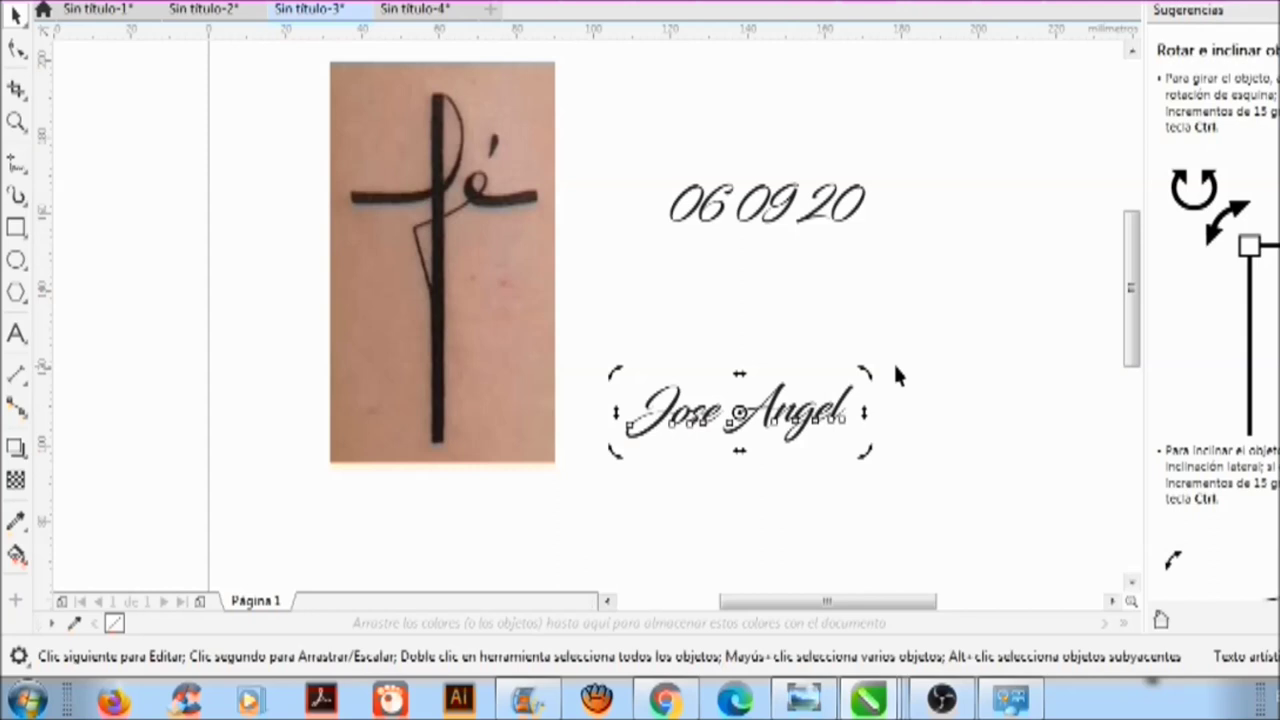
{"action": "left_click_drag", "start_coordinate": [865, 368], "coordinate": [701, 292]}
{"action": "left_click_drag", "start_coordinate": [736, 388], "coordinate": [383, 311]}
{"action": "left_click", "coordinate": [474, 308]}
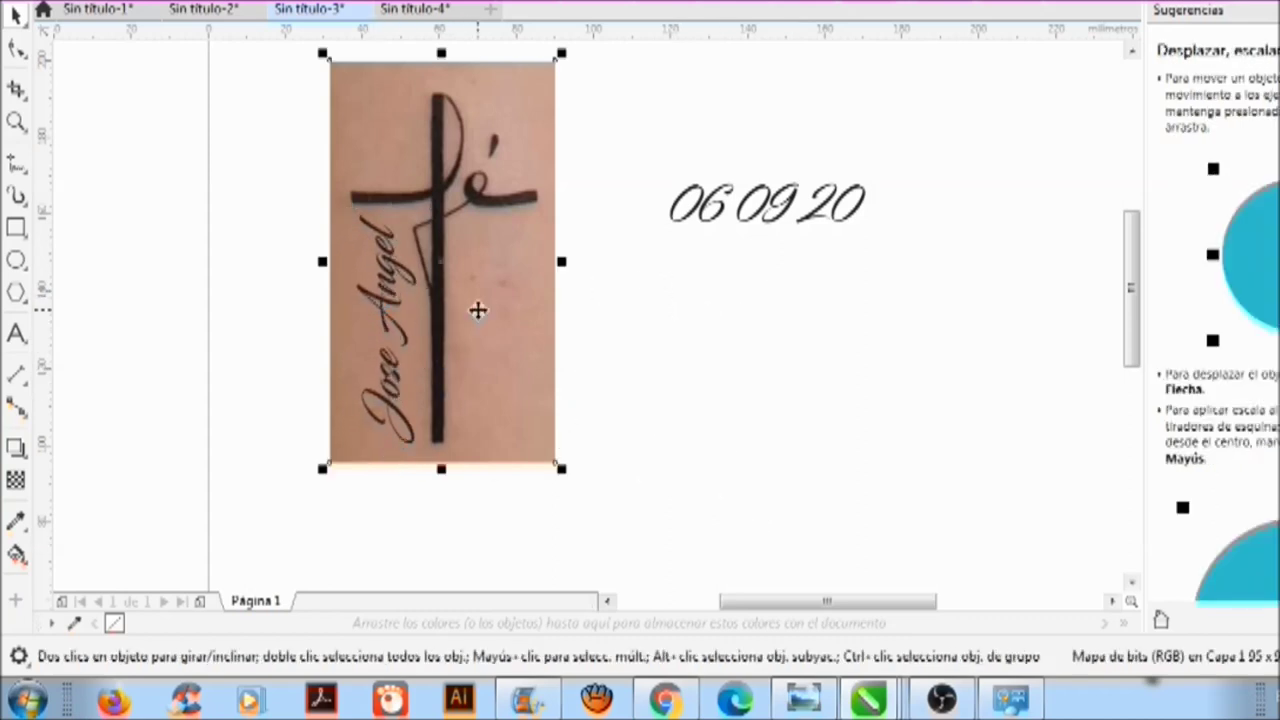
{"action": "left_click", "coordinate": [775, 240]}
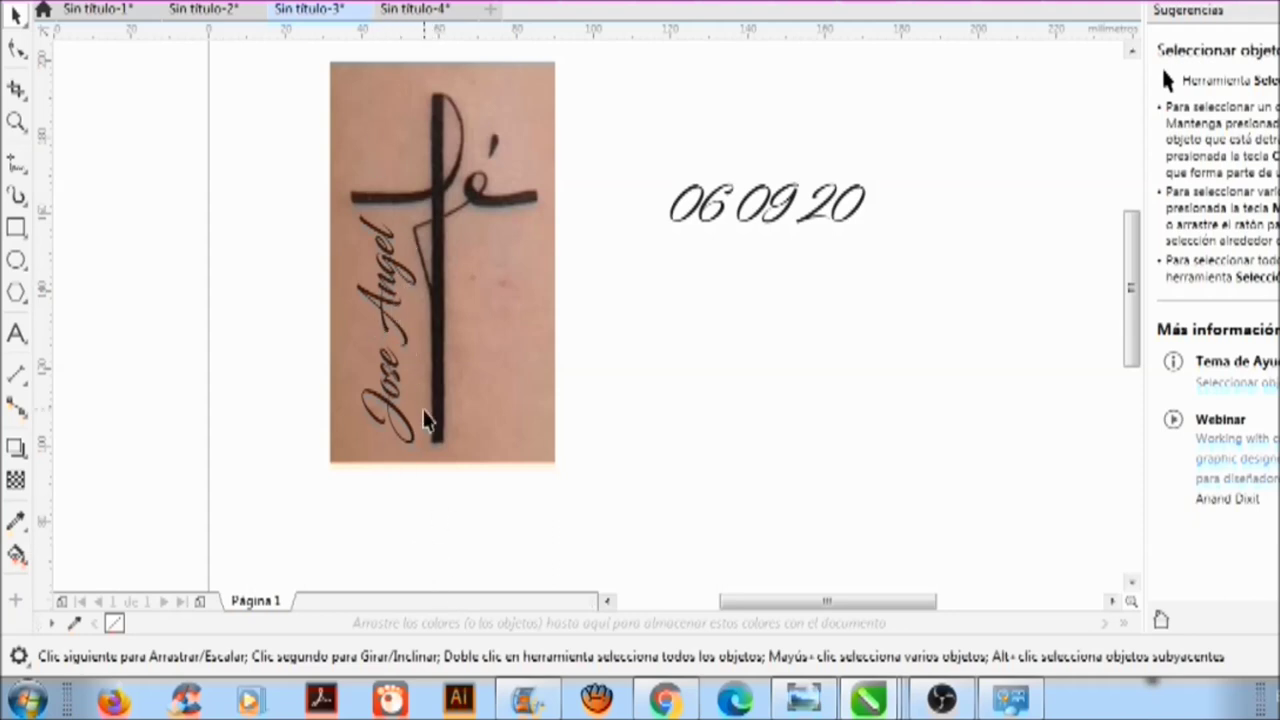
Step: Rotate the date text to vertical, reading upward, and place it on the photo along the right side of the cross's stem
{"action": "left_click", "coordinate": [735, 230]}
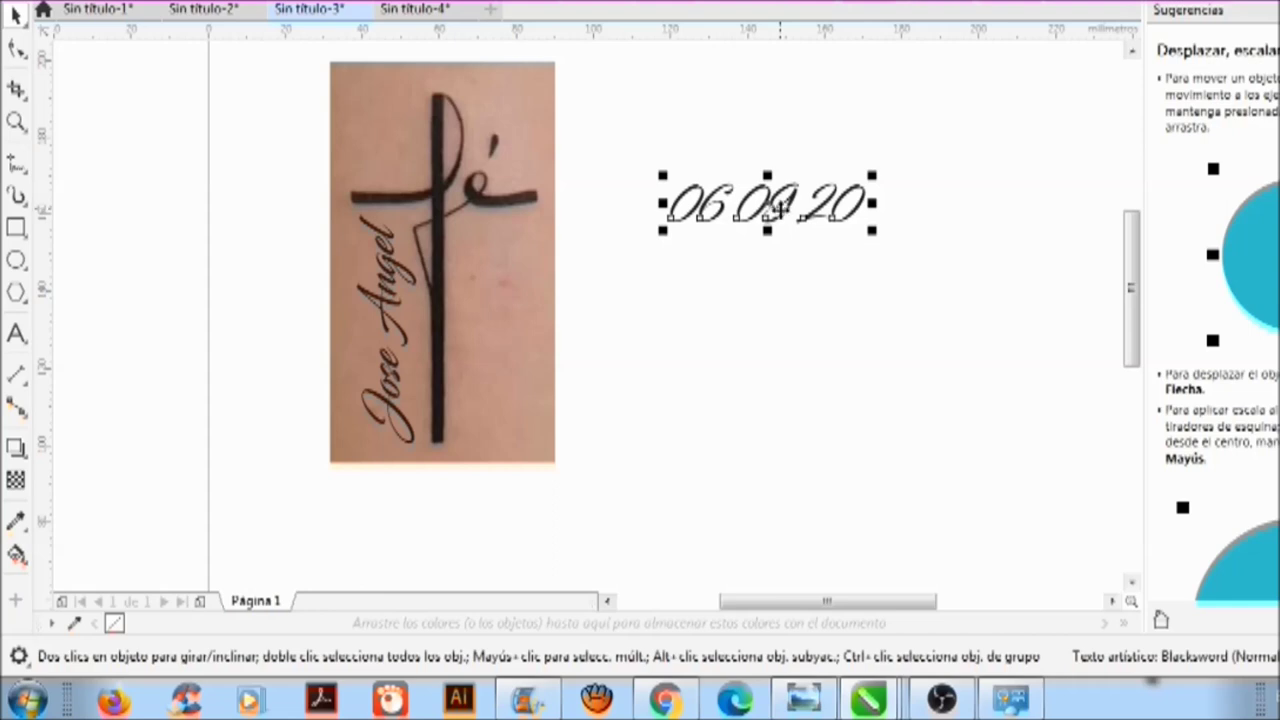
{"action": "left_click_drag", "start_coordinate": [778, 205], "coordinate": [660, 390]}
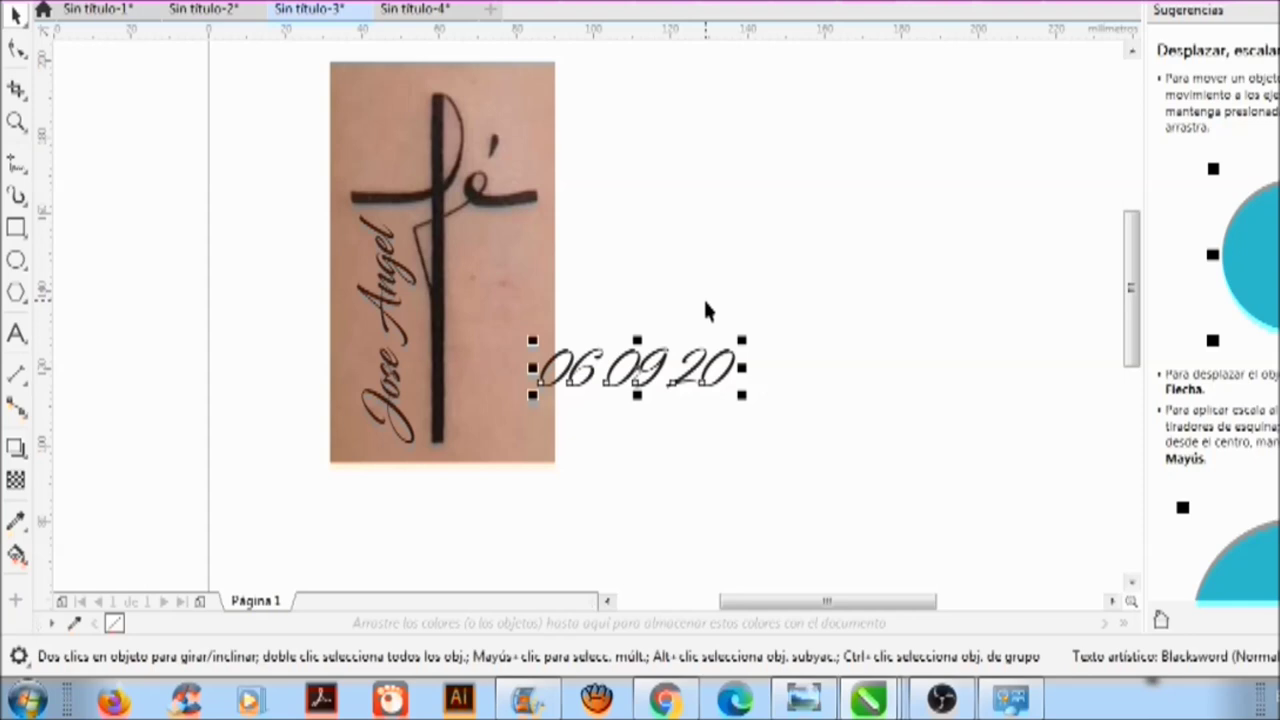
{"action": "left_click", "coordinate": [700, 366]}
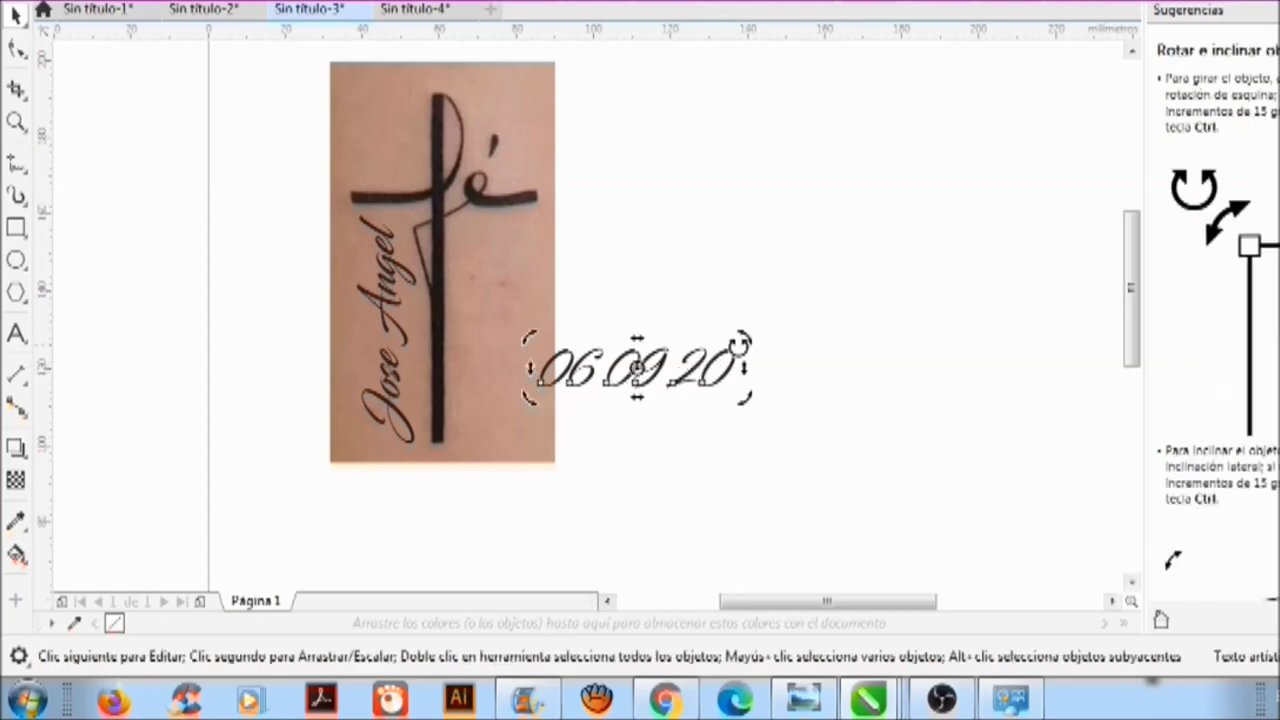
{"action": "left_click_drag", "start_coordinate": [748, 341], "coordinate": [594, 207]}
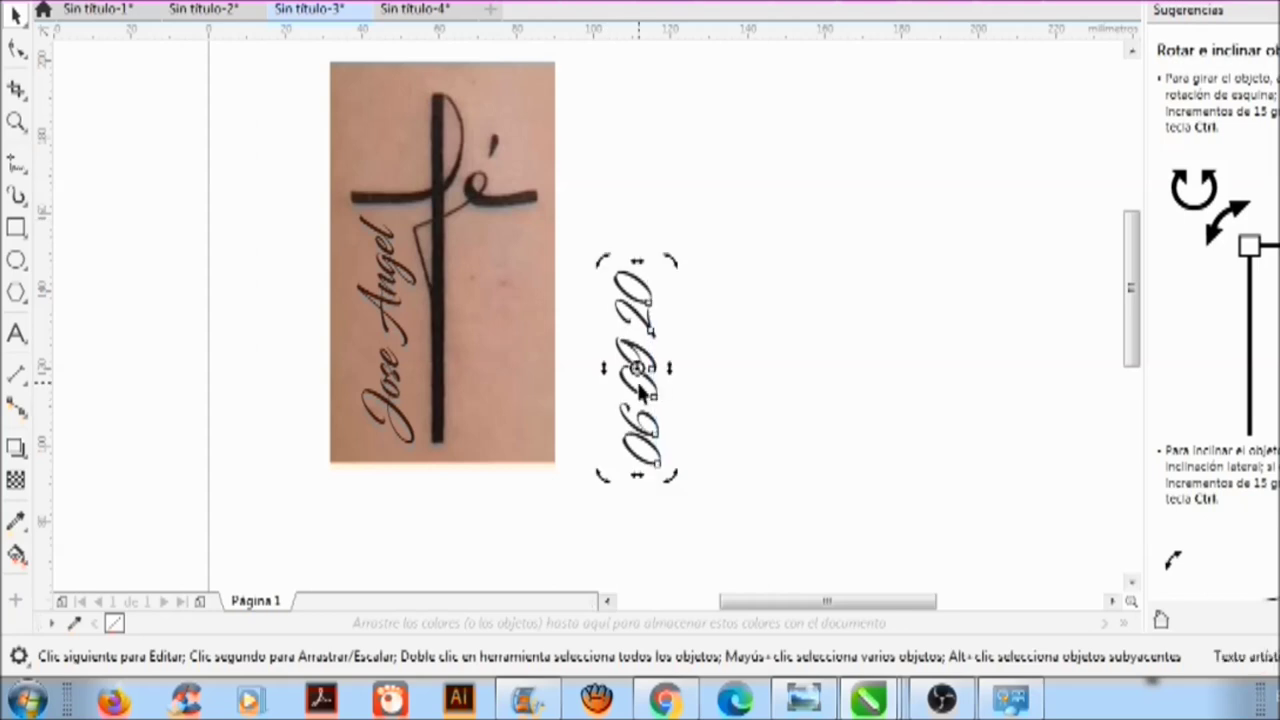
{"action": "left_click", "coordinate": [637, 390]}
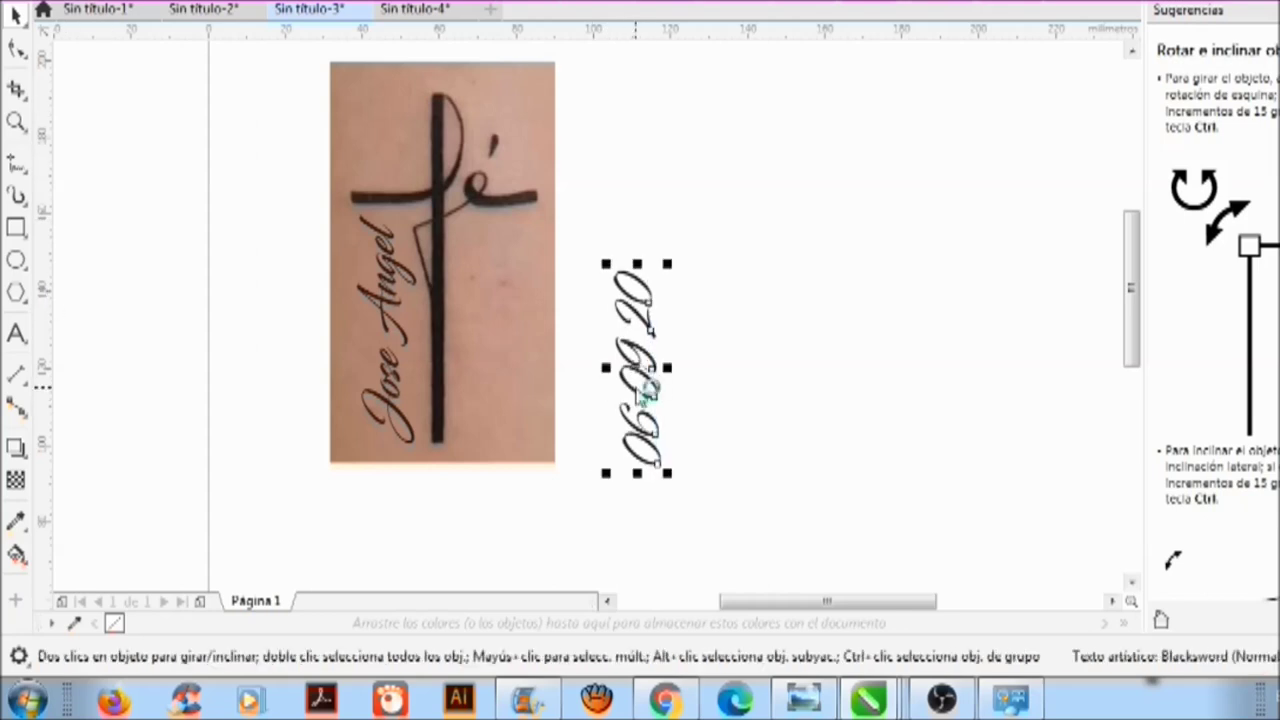
{"action": "left_click_drag", "start_coordinate": [641, 390], "coordinate": [500, 345]}
{"action": "left_click", "coordinate": [786, 429]}
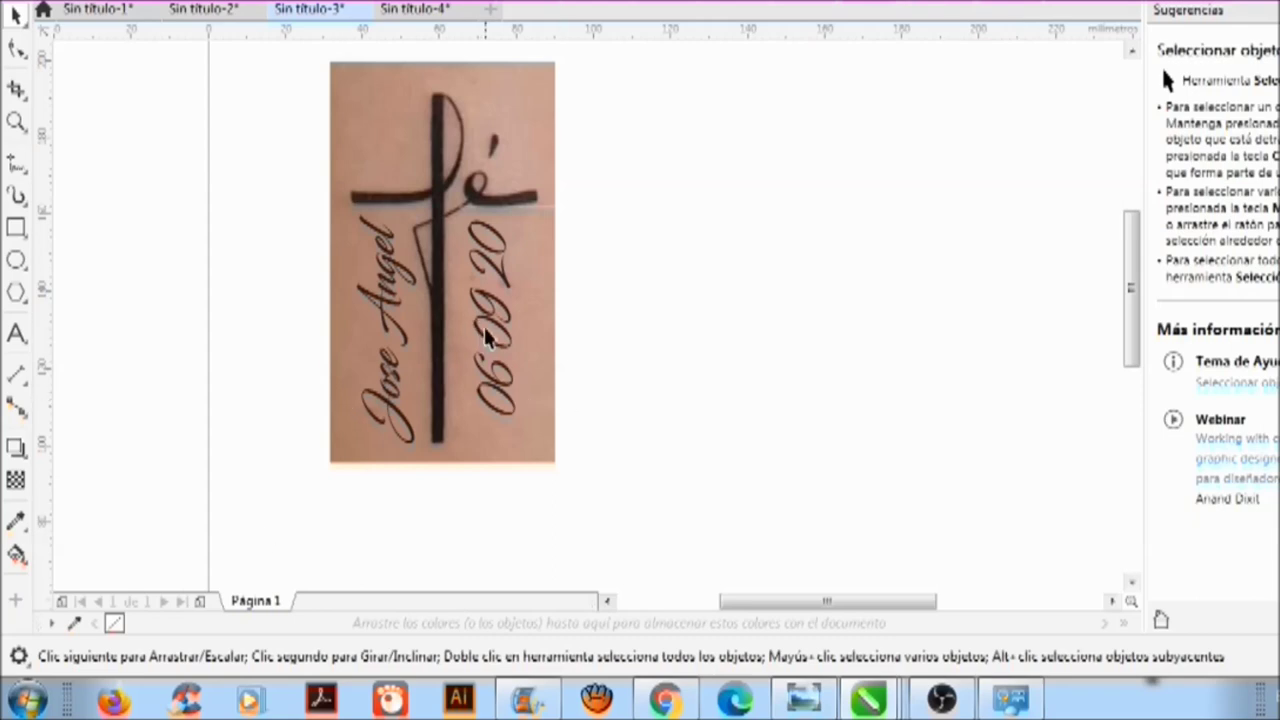
Step: Look over the composed name, date and cross on the photo, dismissing the Windows color scheme prompts without choosing an option
{"action": "left_click_drag", "start_coordinate": [487, 338], "coordinate": [461, 340]}
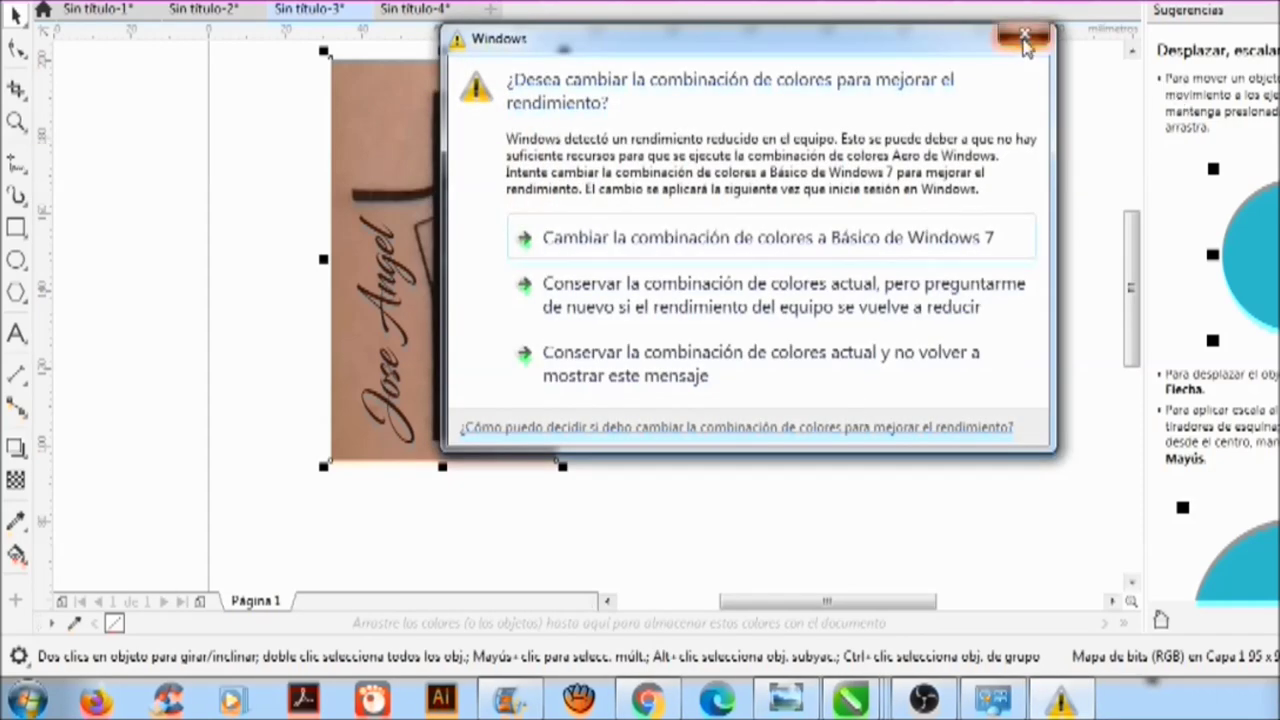
{"action": "left_click", "coordinate": [1024, 36]}
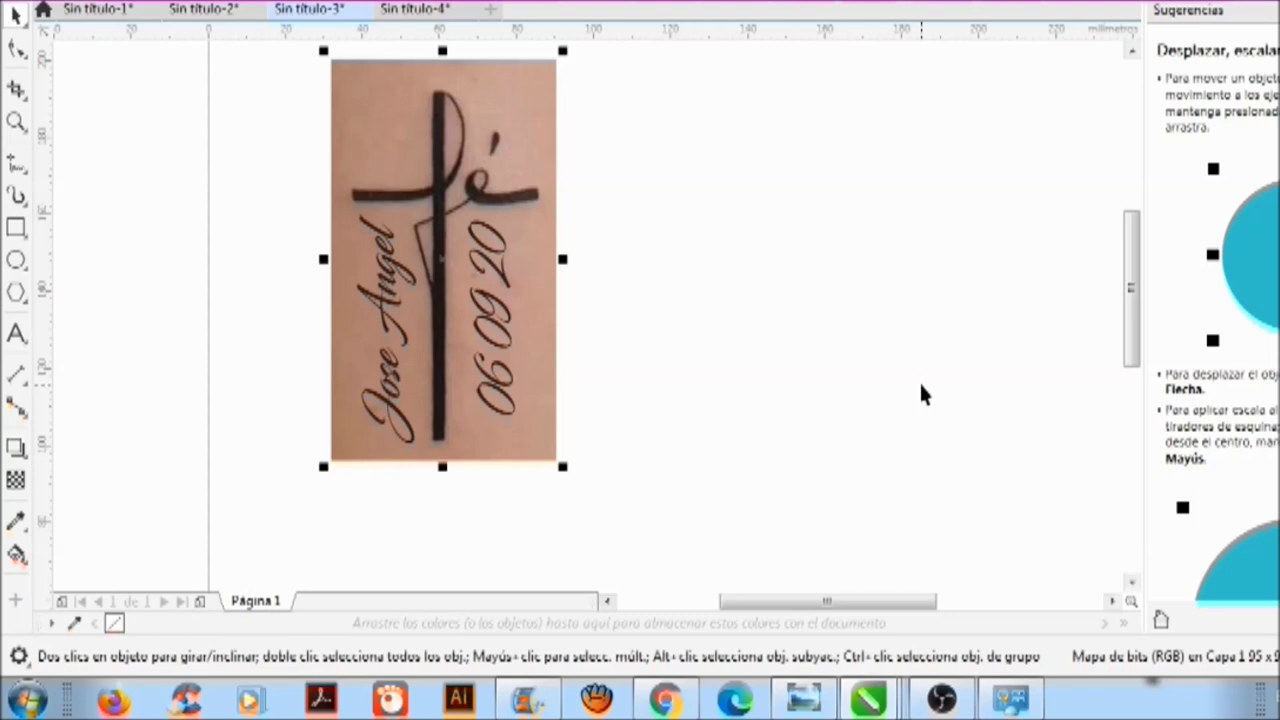
{"action": "mouse_move", "coordinate": [1130, 345]}
{"action": "left_mouse_down"}
{"action": "mouse_move", "coordinate": [1135, 309]}
{"action": "mouse_move", "coordinate": [1138, 342]}
{"action": "mouse_move", "coordinate": [1141, 331]}
{"action": "left_mouse_up"}
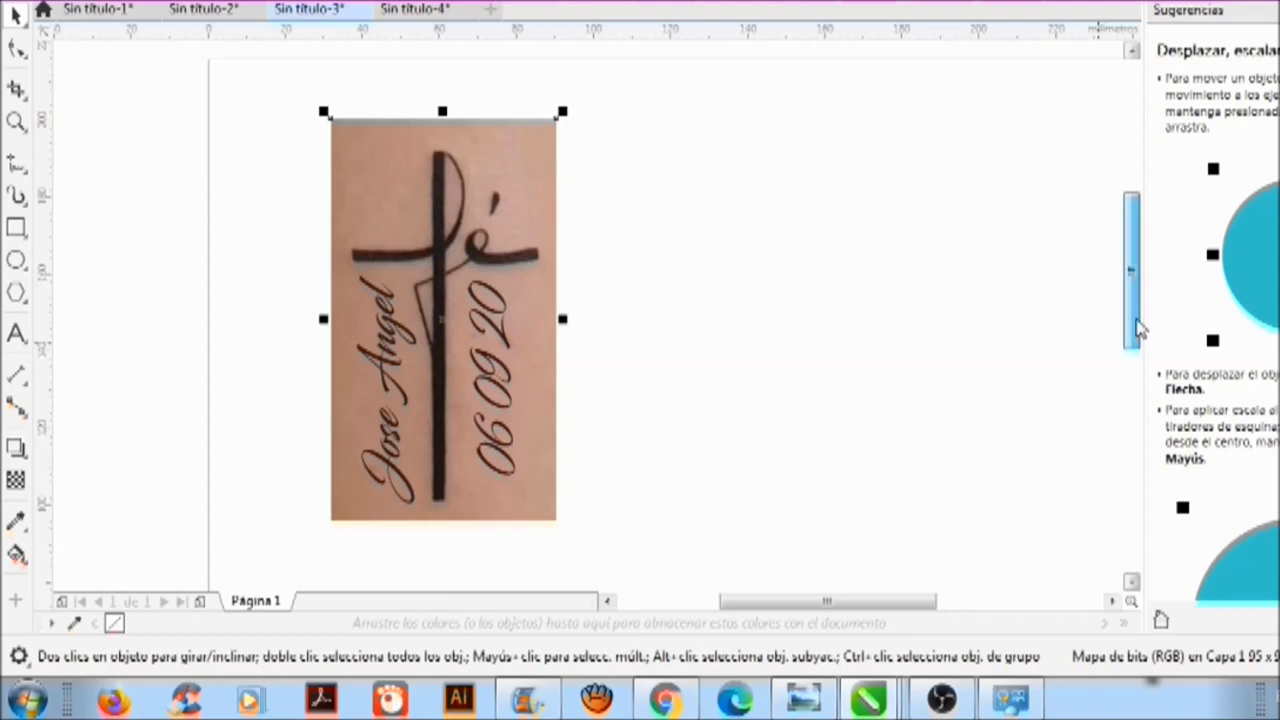
{"action": "left_click_drag", "start_coordinate": [1140, 330], "coordinate": [1140, 330]}
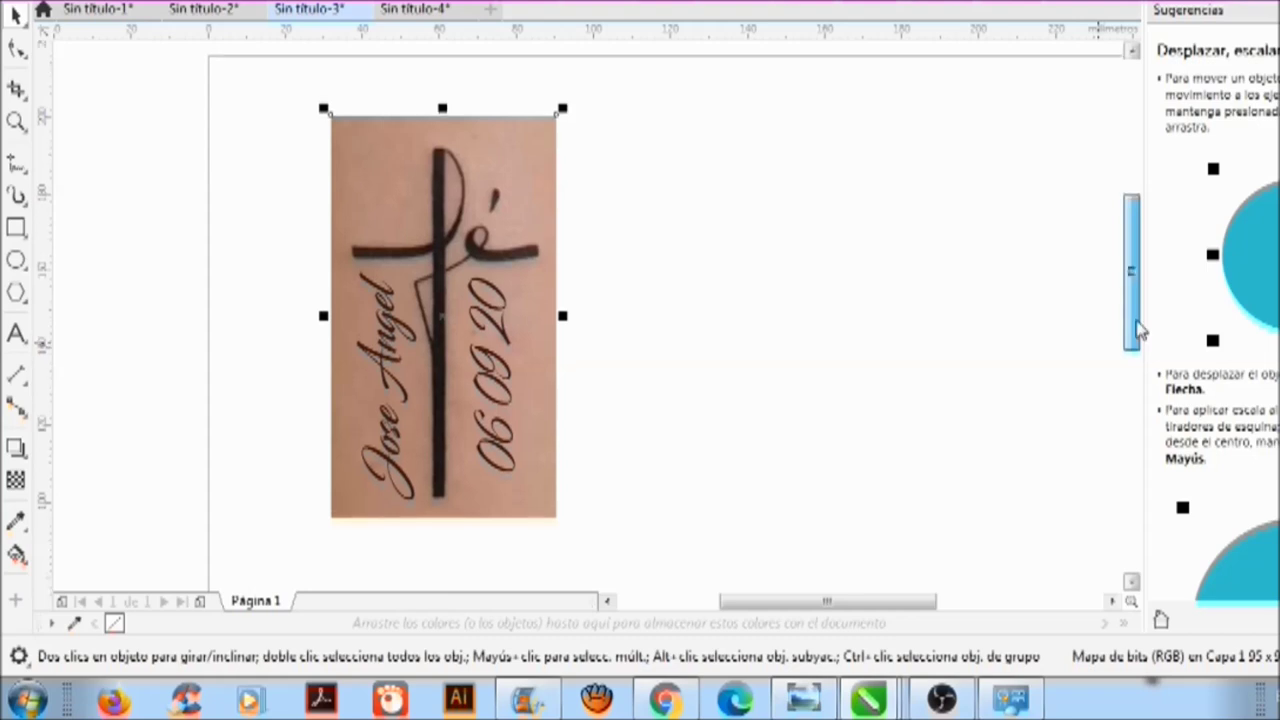
{"action": "left_click_drag", "start_coordinate": [1140, 330], "coordinate": [1140, 329]}
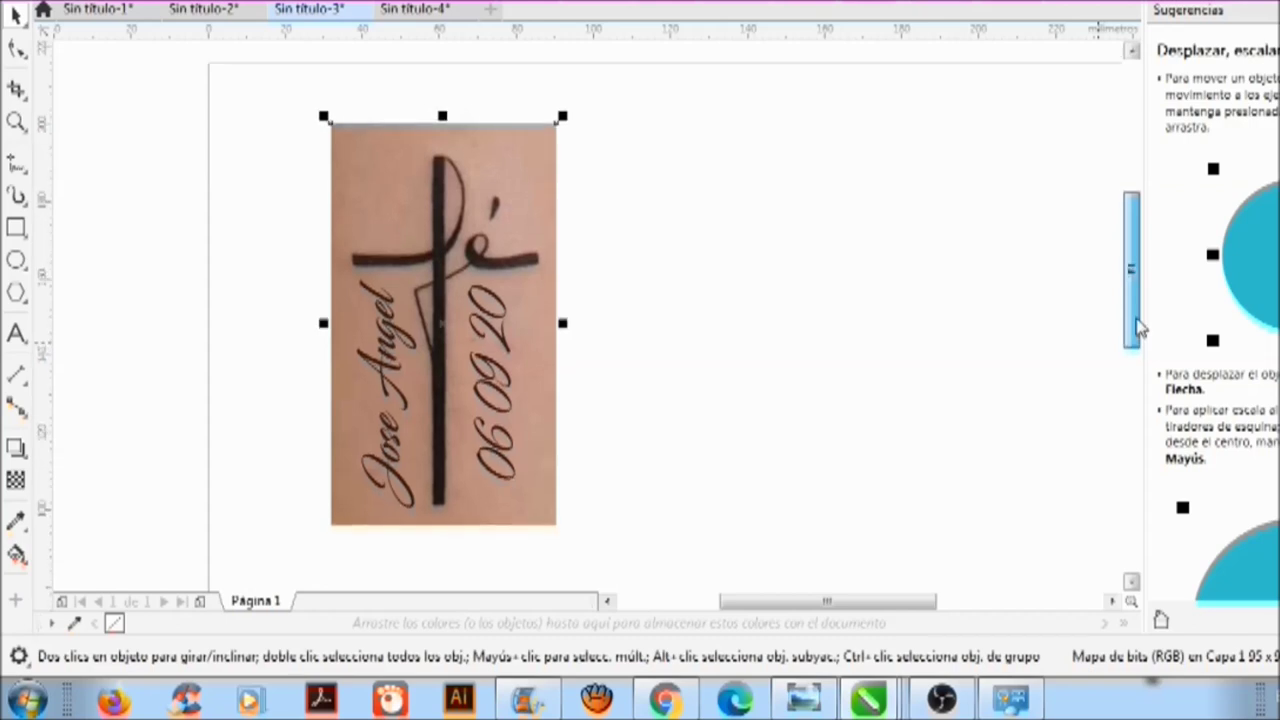
{"action": "left_click_drag", "start_coordinate": [1140, 327], "coordinate": [1141, 335]}
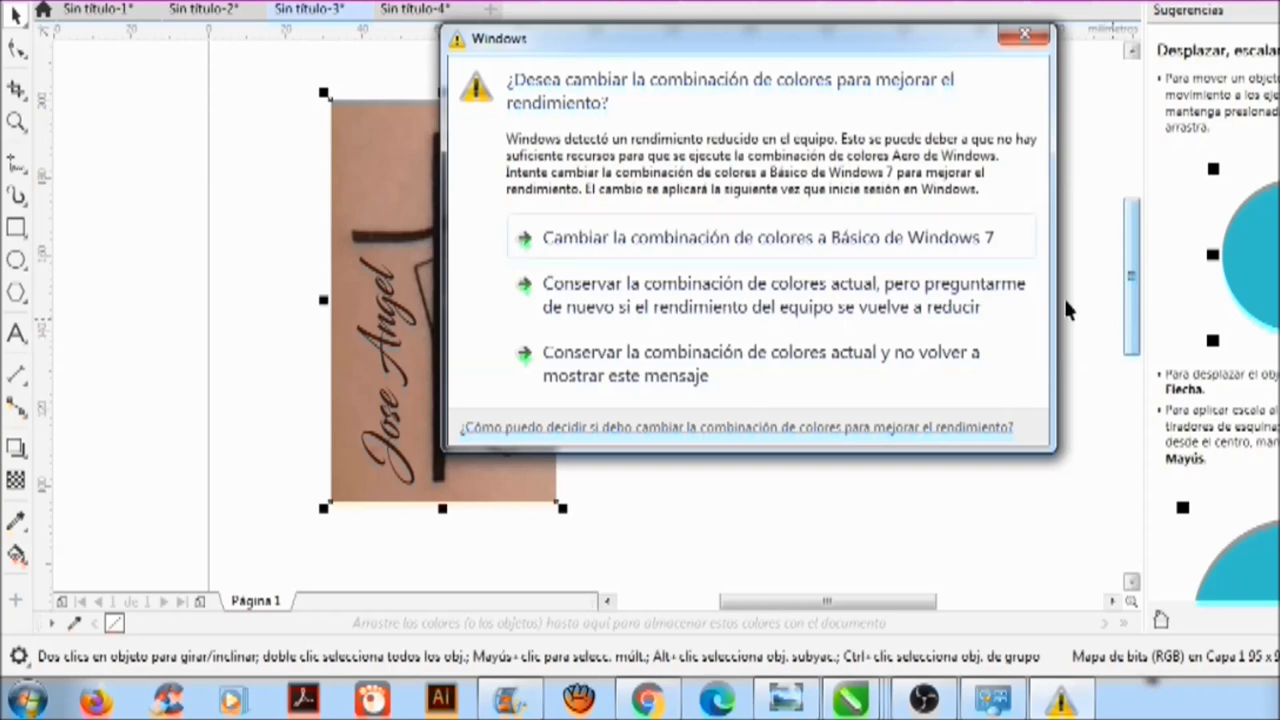
{"action": "left_click", "coordinate": [1022, 38]}
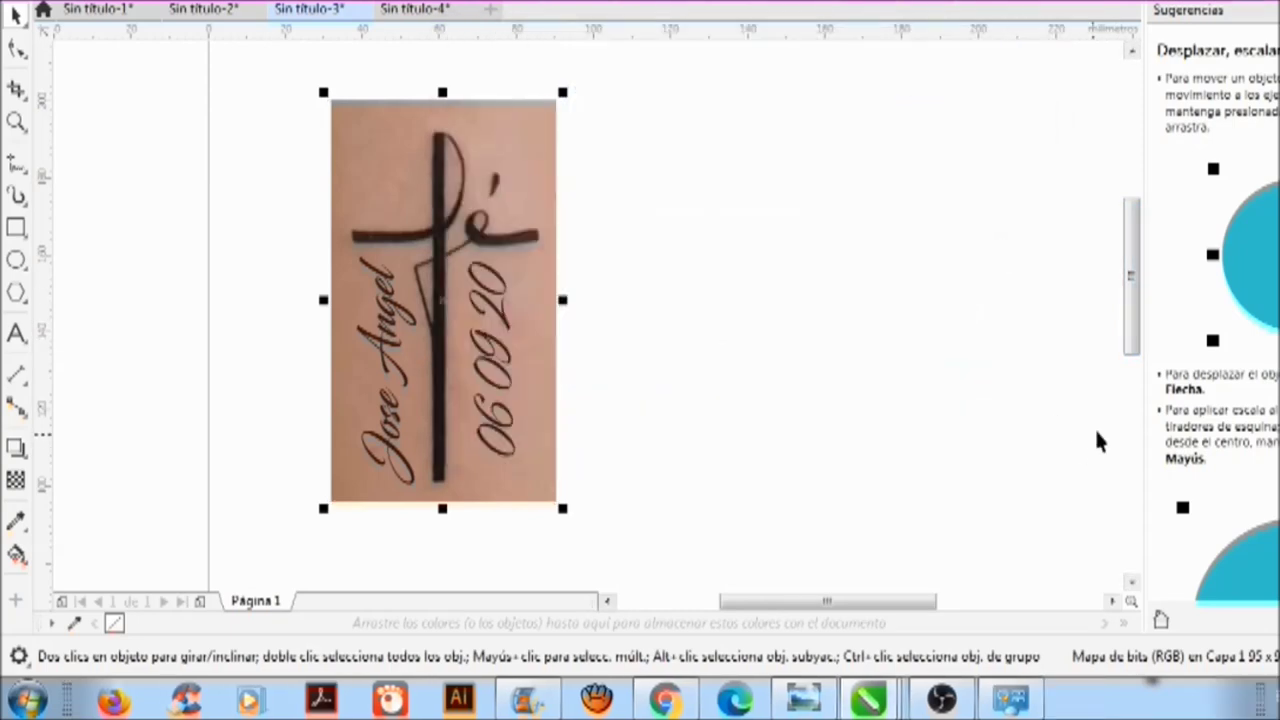
{"action": "mouse_move", "coordinate": [1129, 272]}
{"action": "left_mouse_down"}
{"action": "mouse_move", "coordinate": [1135, 325]}
{"action": "mouse_move", "coordinate": [1128, 247]}
{"action": "left_mouse_up"}
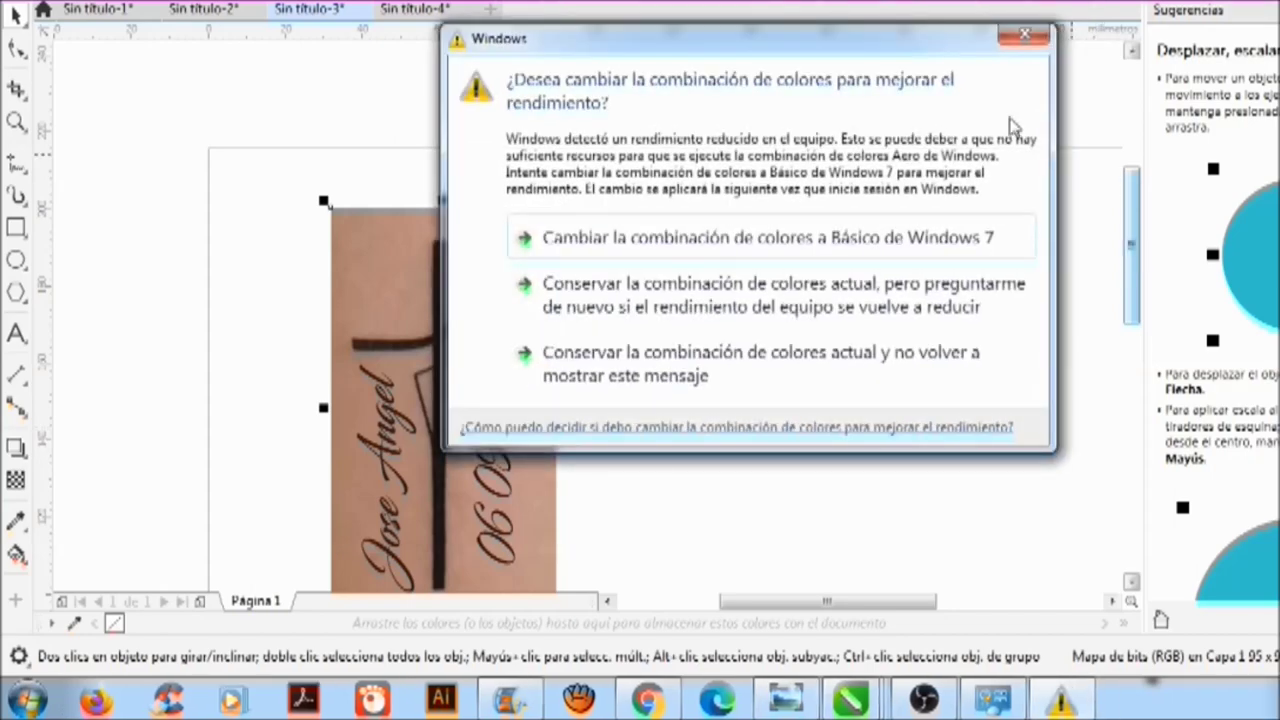
{"action": "left_click", "coordinate": [1024, 36]}
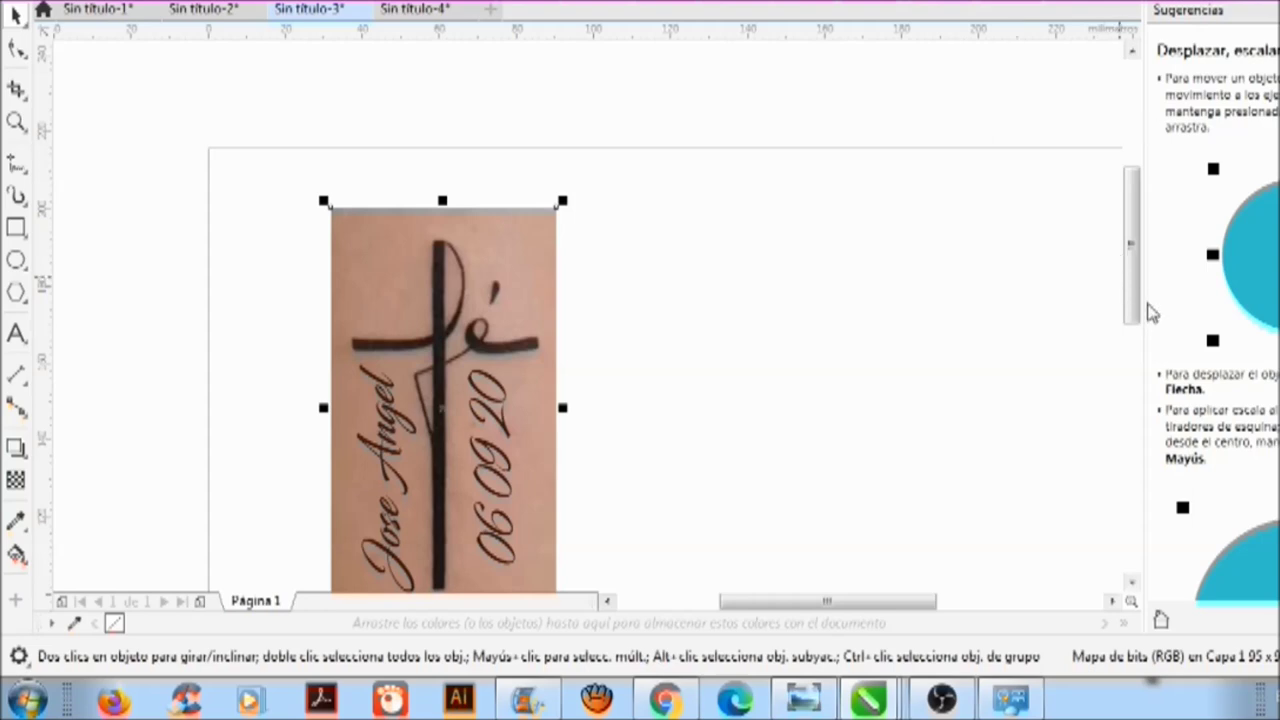
{"action": "left_click_drag", "start_coordinate": [1136, 313], "coordinate": [1134, 356]}
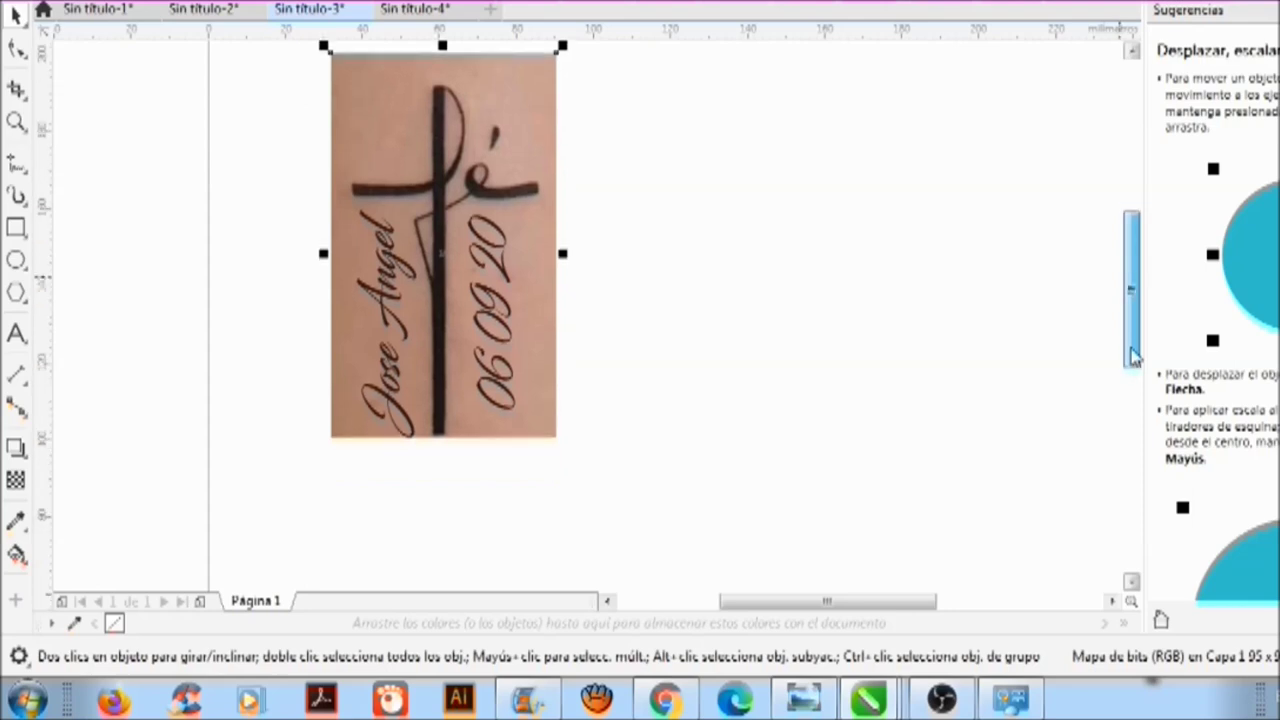
{"action": "left_click_drag", "start_coordinate": [1134, 356], "coordinate": [1134, 370]}
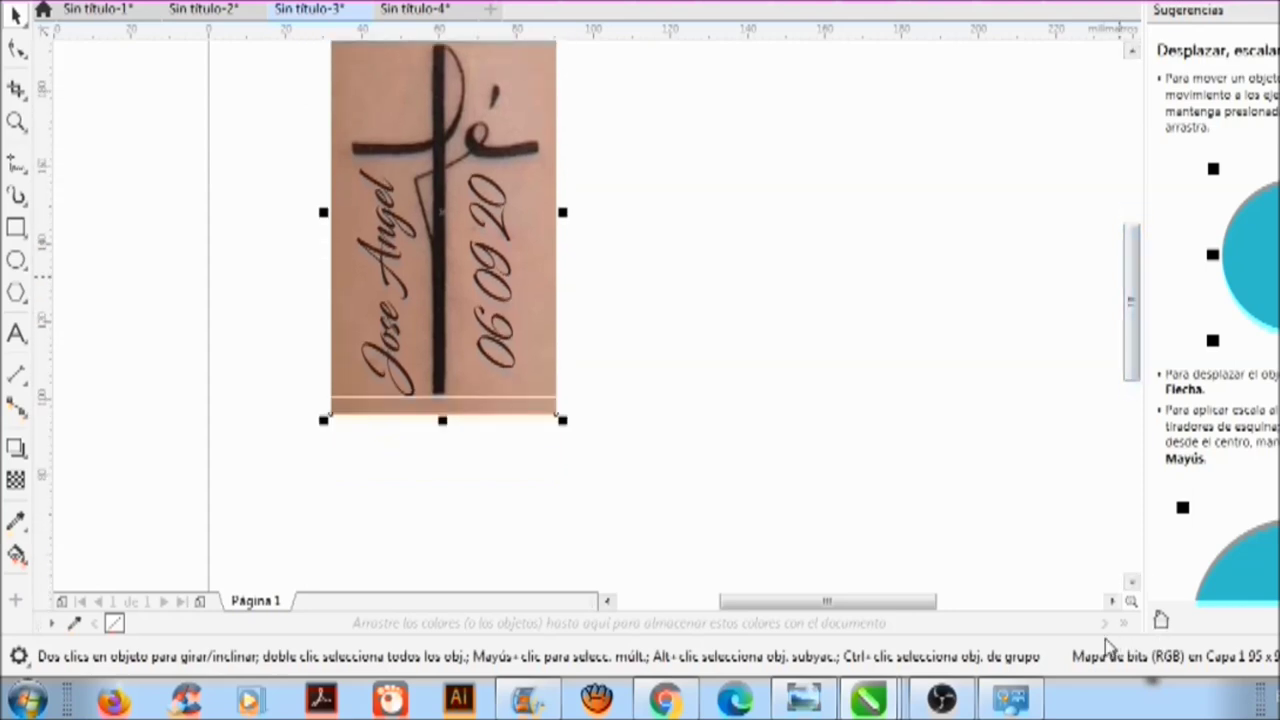
{"action": "mouse_move", "coordinate": [922, 707]}
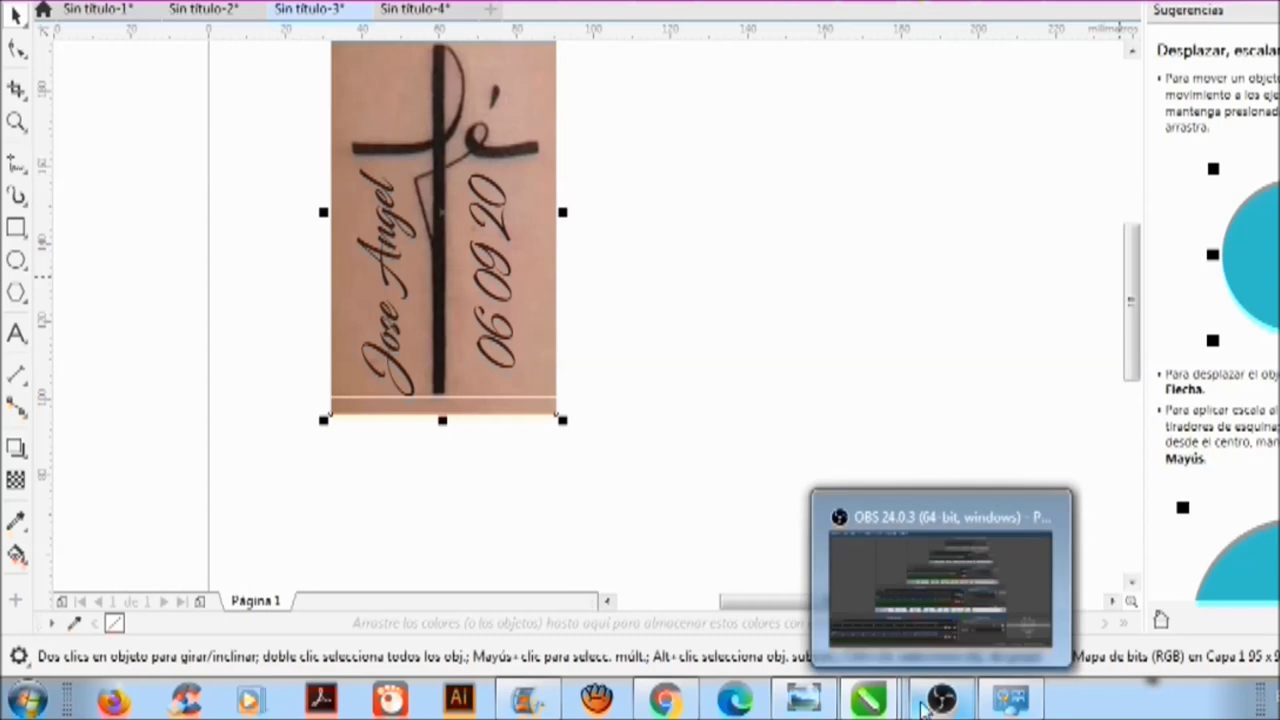
{"action": "left_click", "coordinate": [921, 697]}
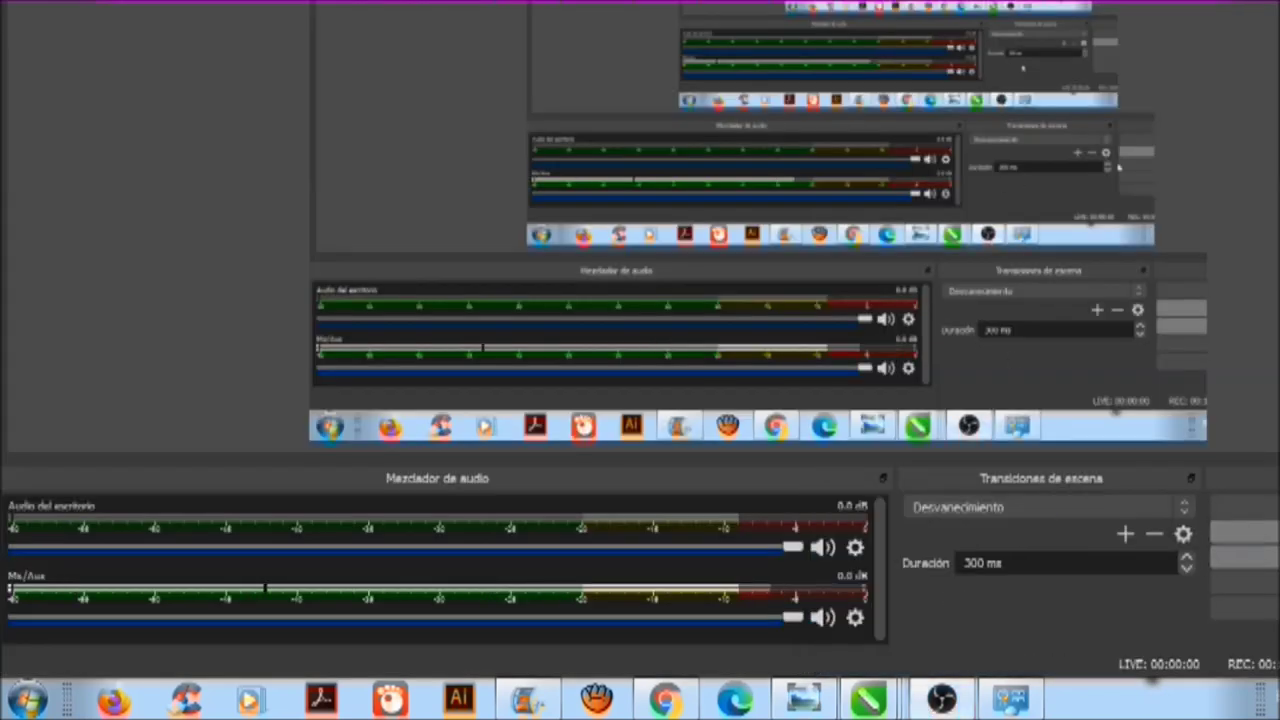